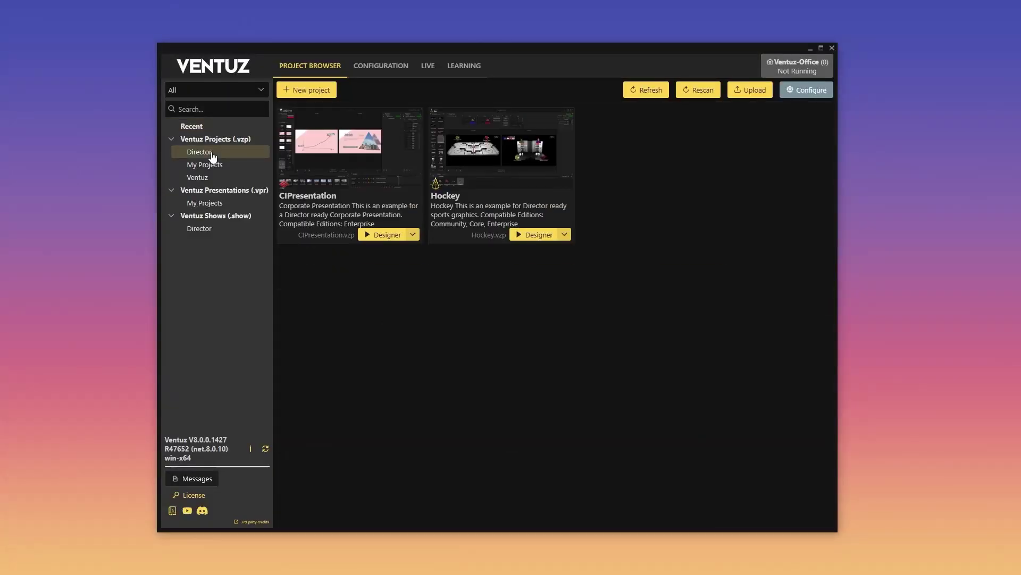
View the CIPresentation project's details and browse the My Projects and Ventuz project categories.
left_click(385, 154)
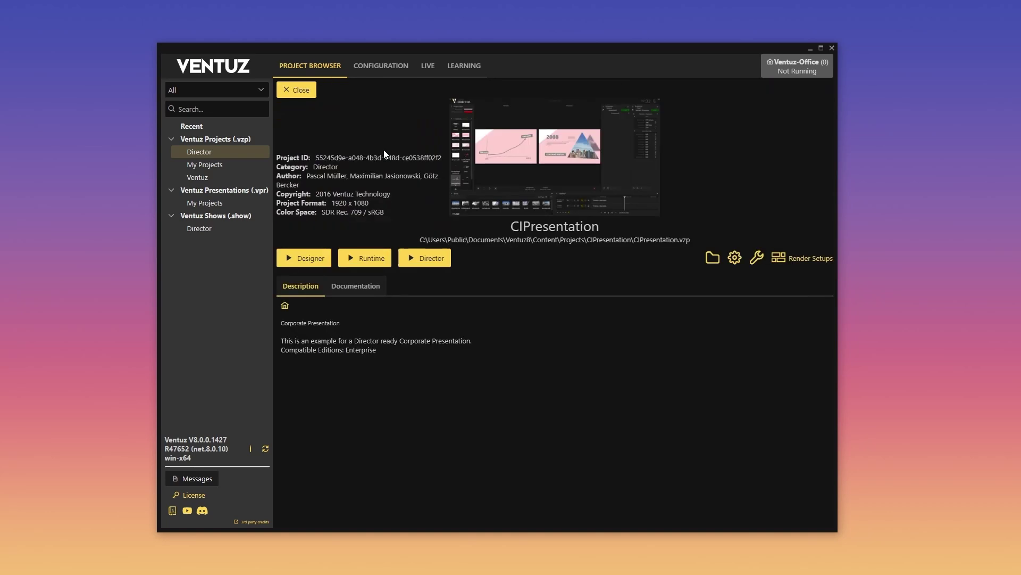
left_click(204, 166)
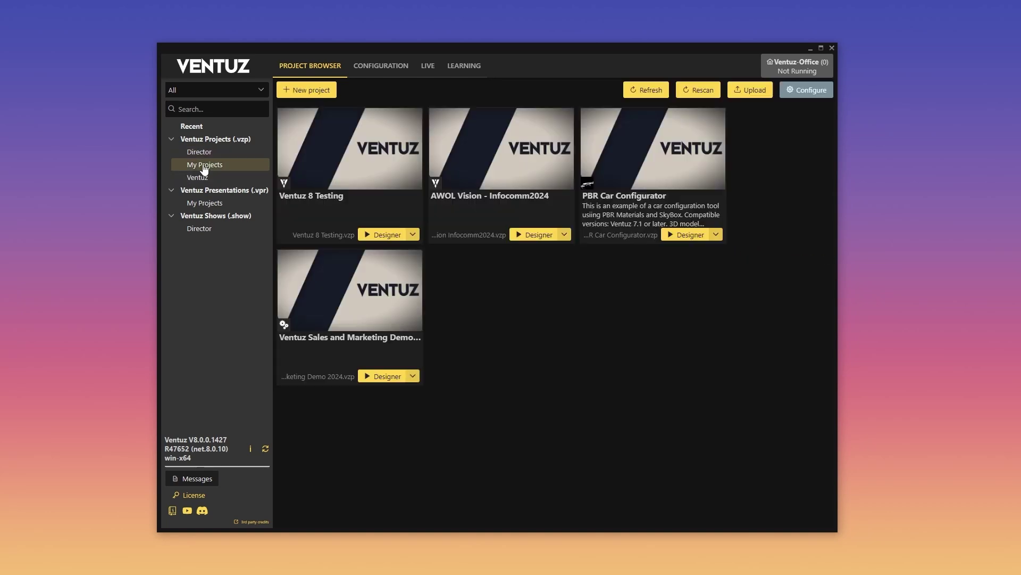
left_click(211, 179)
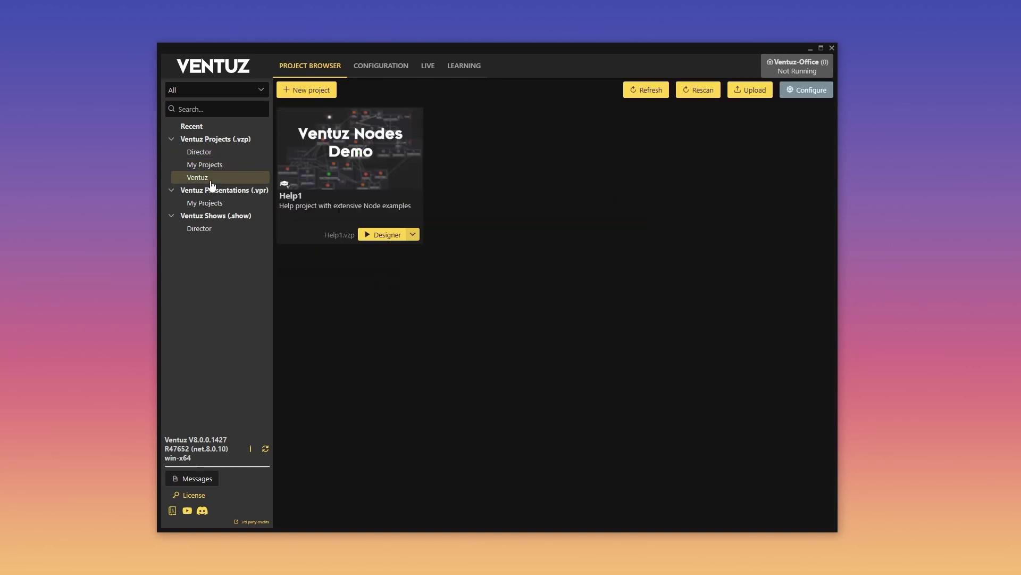
View the machine configuration status and browse the How To learning pages.
left_click(380, 71)
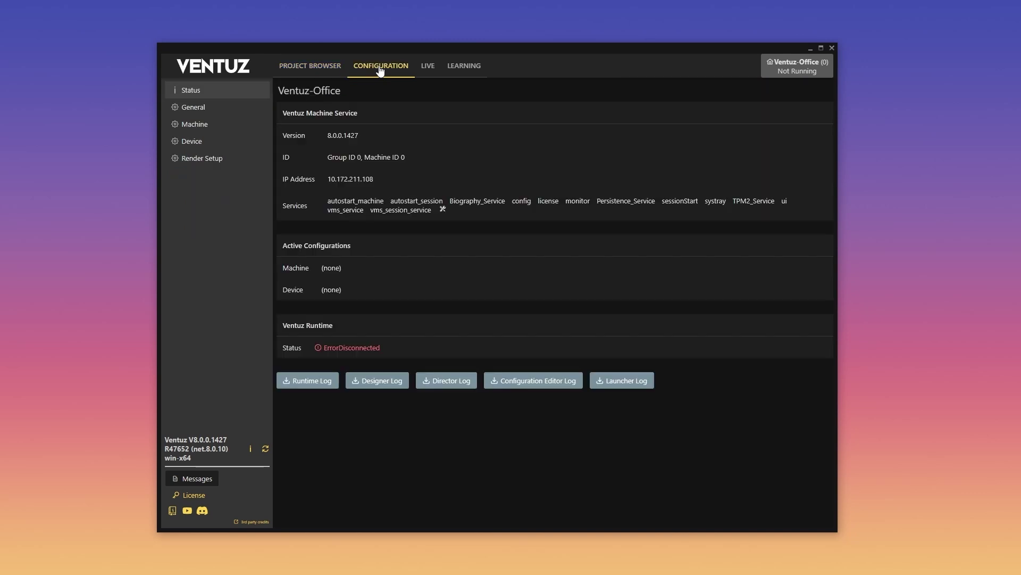
left_click(460, 72)
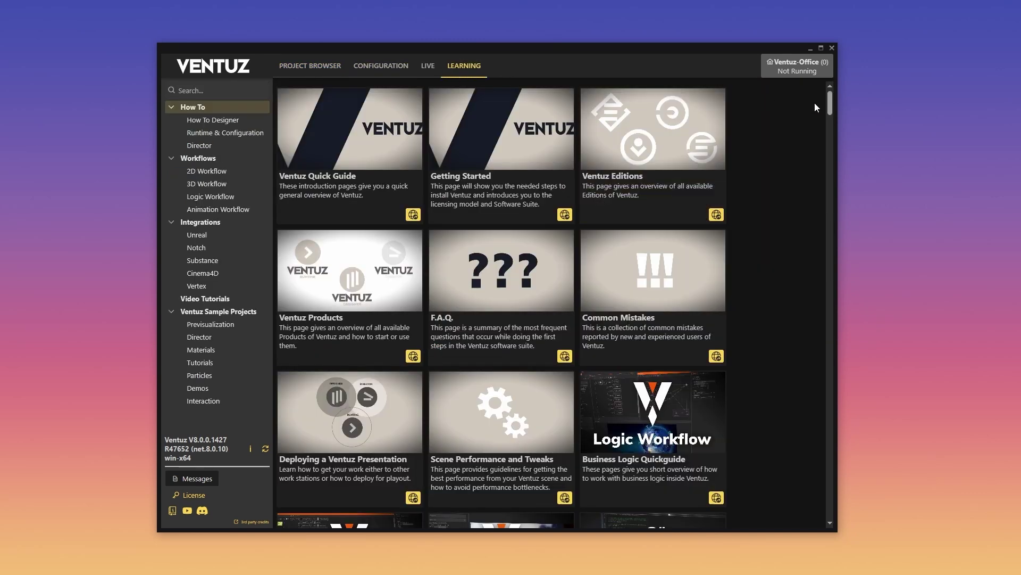
scroll(832, 108, "down", 8)
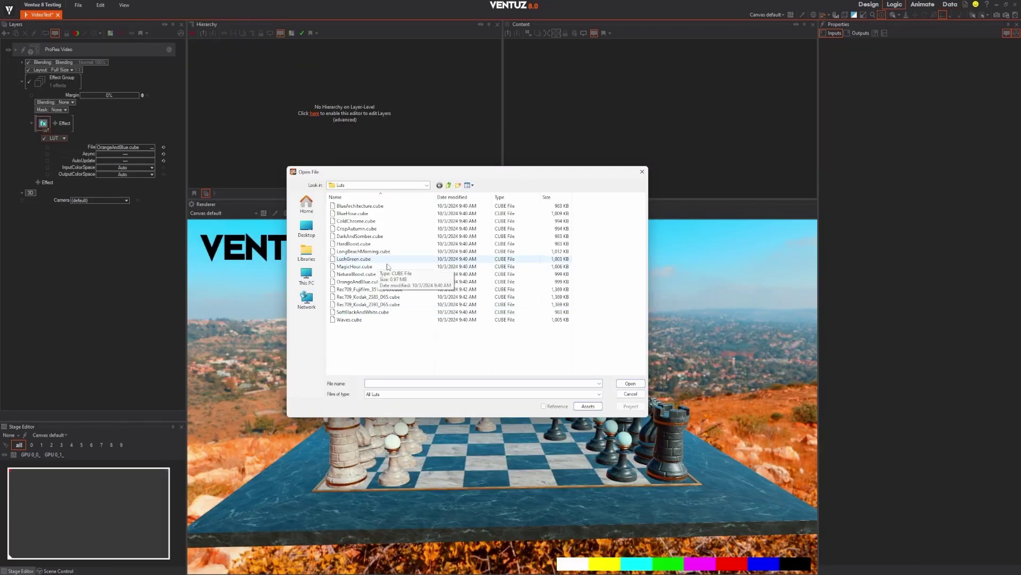
Load a .cube file from the Luts folder into the LUT effect of the ProRes video layer.
left_click(630, 383)
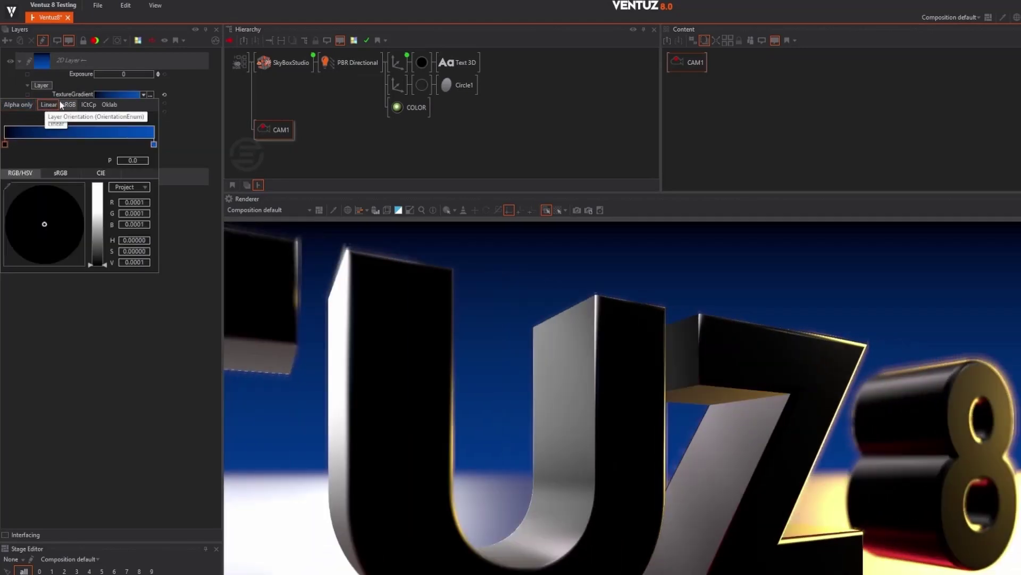
Set the 2D layer's texture gradient to sRGB and its first stop to pink in the CIE picker, about x 0.498, y 0.264.
left_click(70, 106)
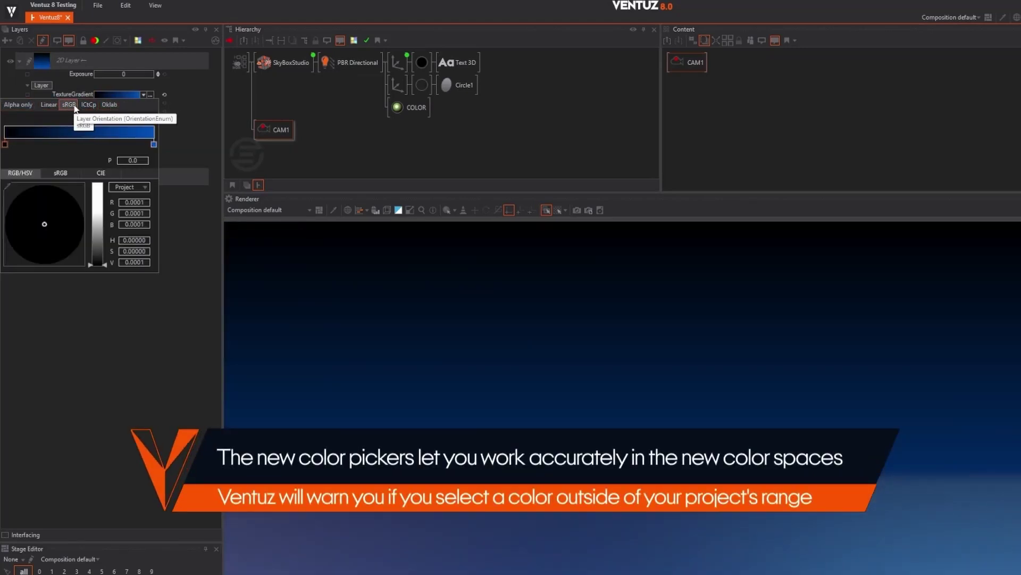
left_click_drag(97, 256, 97, 185)
left_click(60, 172)
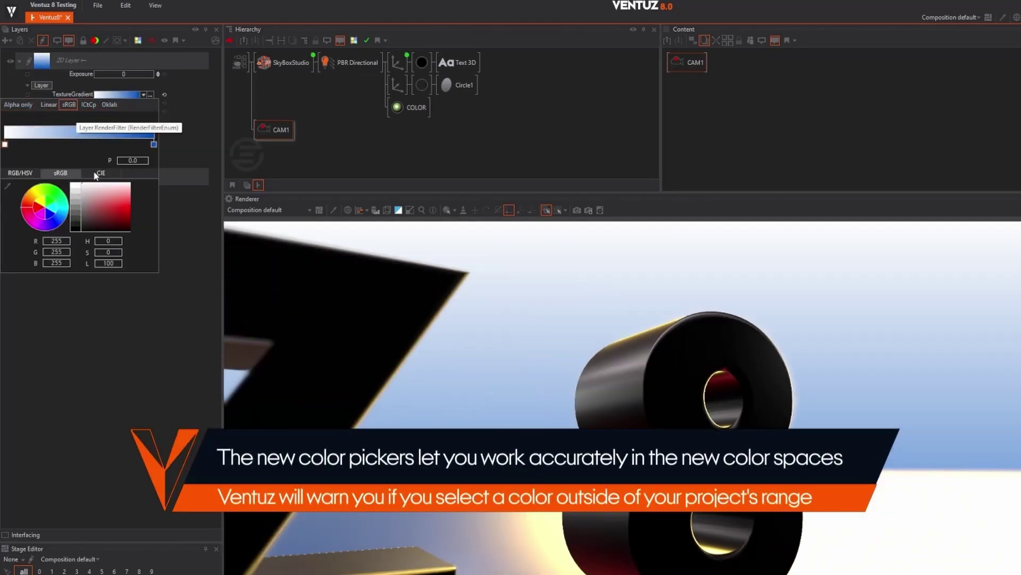
left_click(109, 174)
left_click(65, 246)
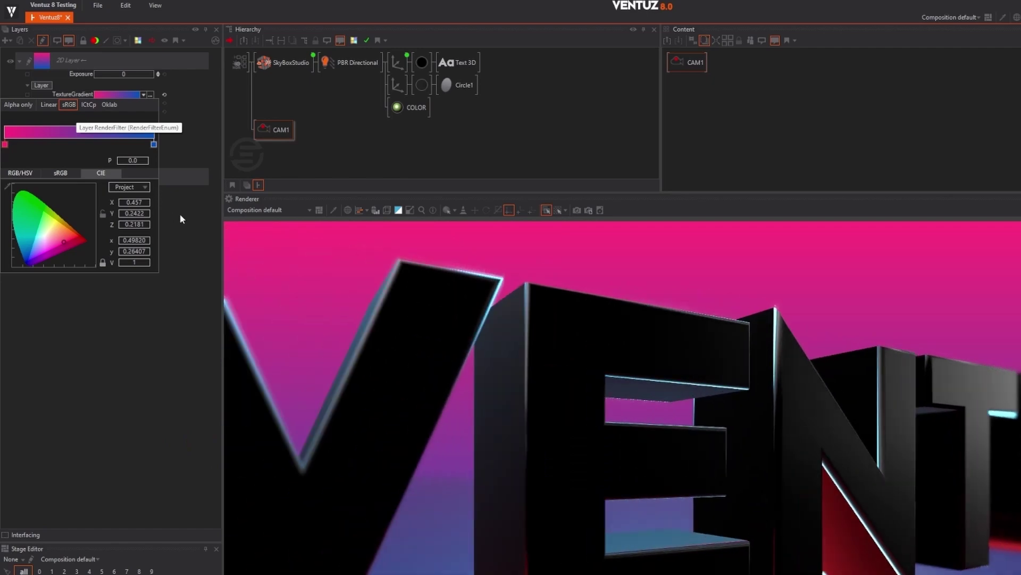
left_click(181, 216)
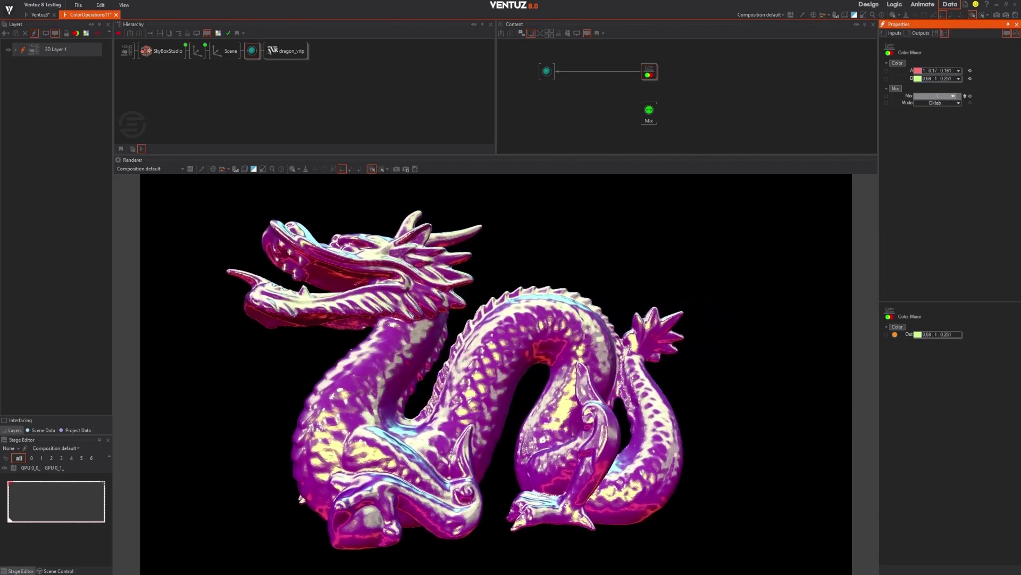
Adjust the Color Mixer's mix amount between colors A and B for the dragon material.
left_click_drag(942, 97, 937, 97)
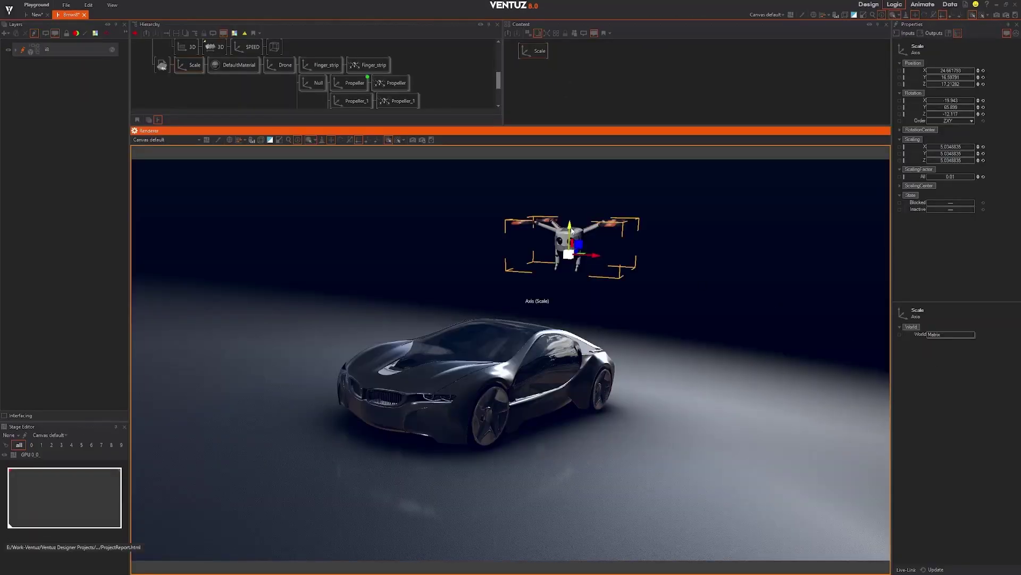
Scale the drone and move it above the car to about X 27.8, Y 16.5, Z 9.8.
left_click_drag(572, 229, 584, 255)
key("e")
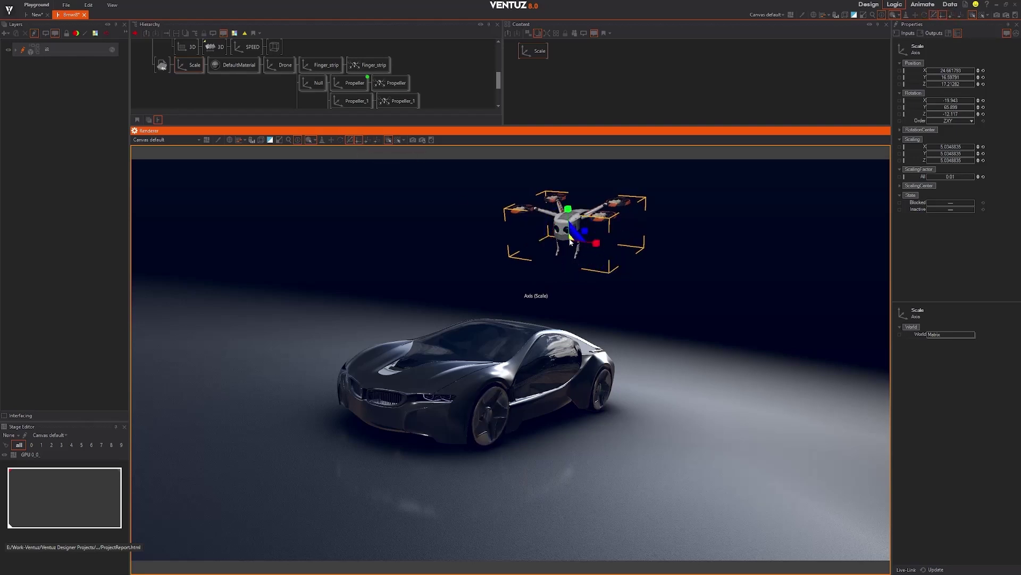
left_click_drag(570, 240, 534, 266)
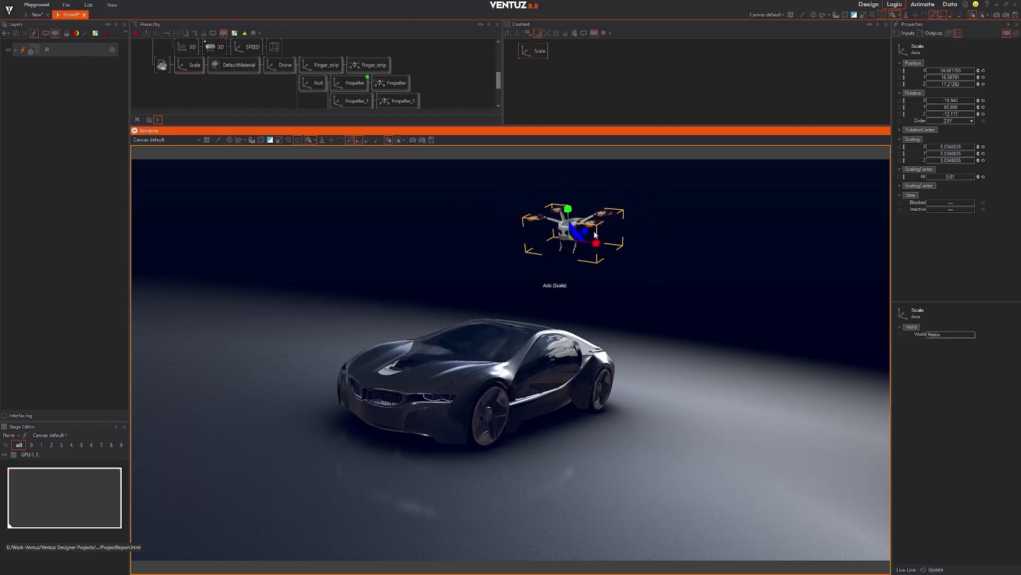
left_click_drag(584, 241, 651, 243)
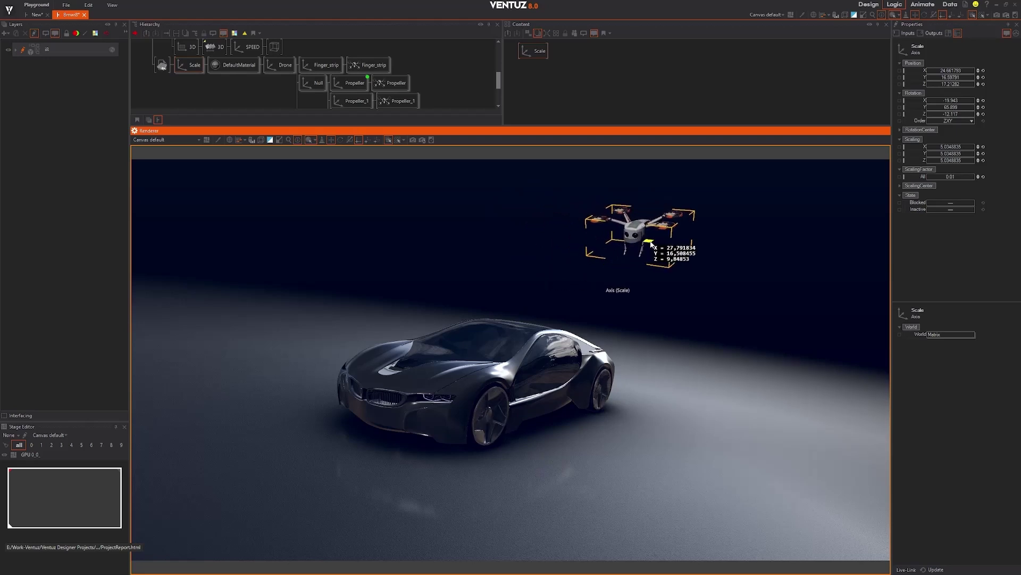
left_click(698, 357)
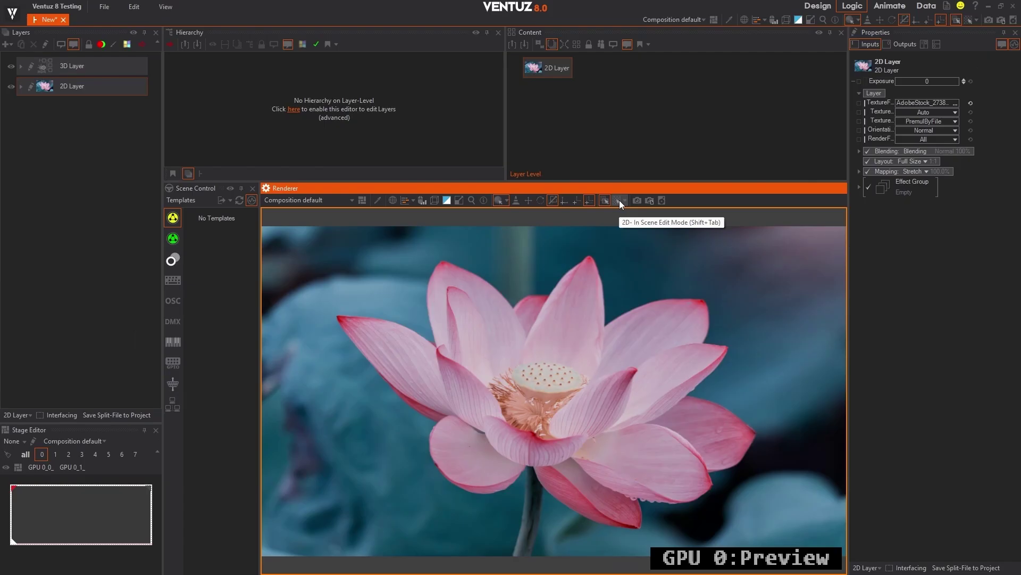
Shrink the flower 2D layer with 2D in-scene editing and move it toward the right side of the canvas.
left_click(619, 200)
left_click_drag(306, 251, 371, 280)
left_click_drag(800, 528, 538, 365)
left_click_drag(465, 307, 708, 311)
left_click(545, 329)
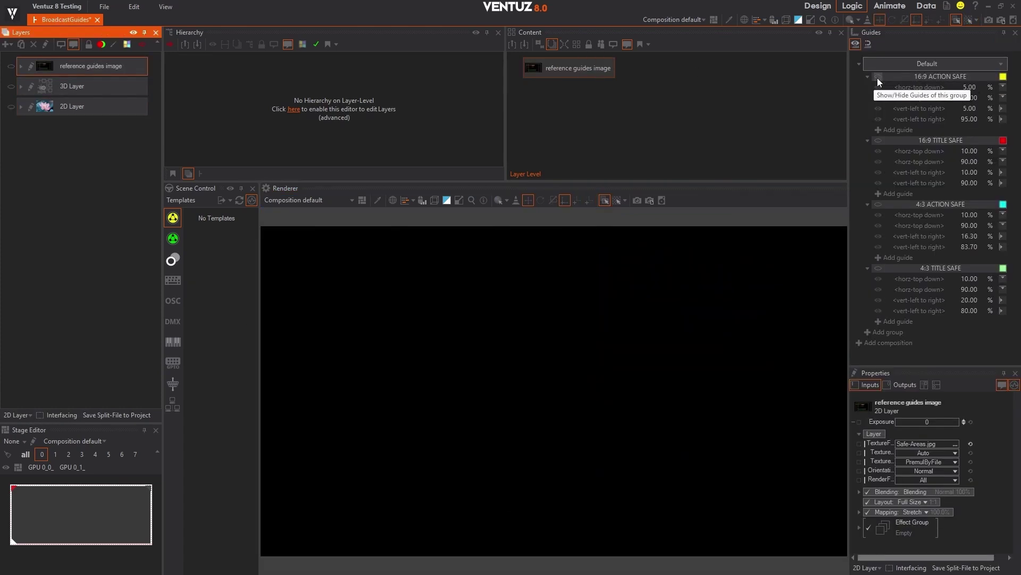
Toggle the 16:9 and 4:3 safe-area guide groups, and add a yellow group with vertical guides at 84.2% and about 46.7%.
left_click(877, 203)
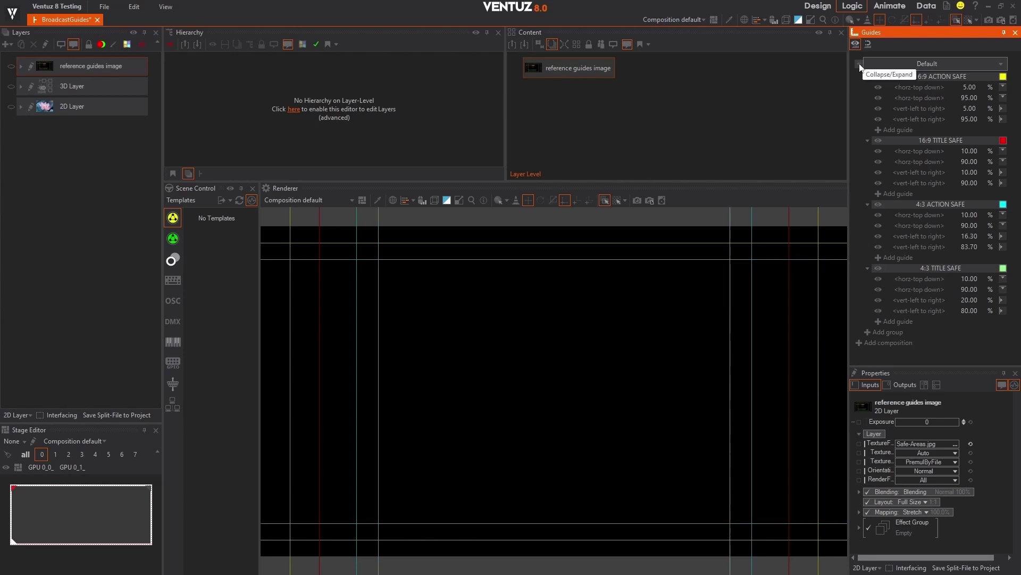
left_click(878, 79)
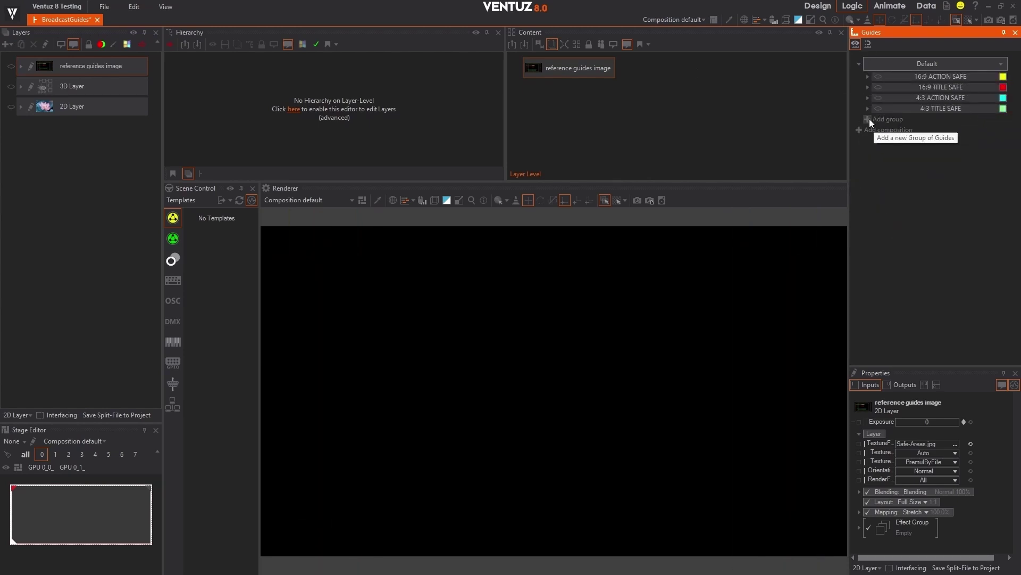
left_click(869, 119)
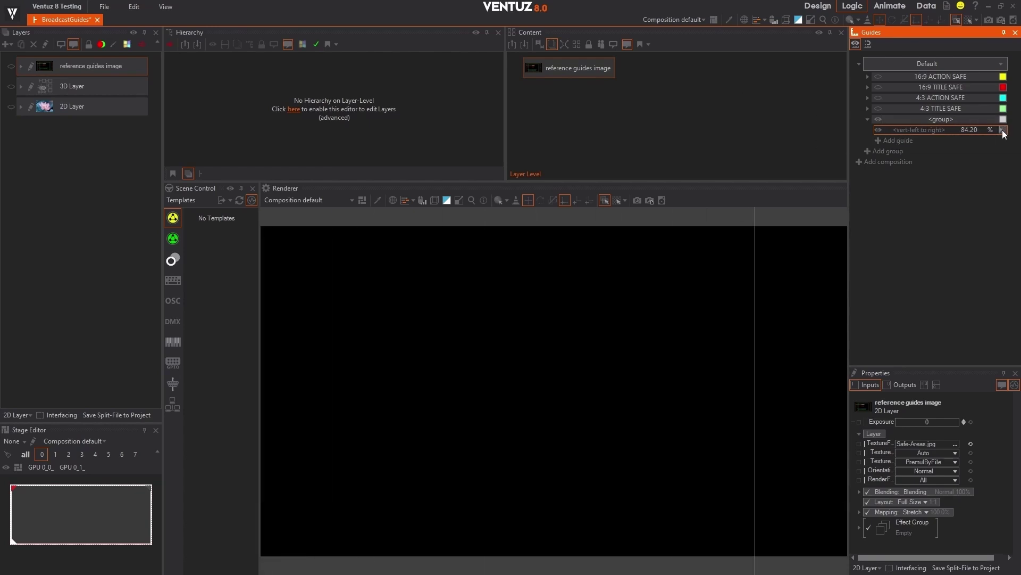
left_click(877, 141)
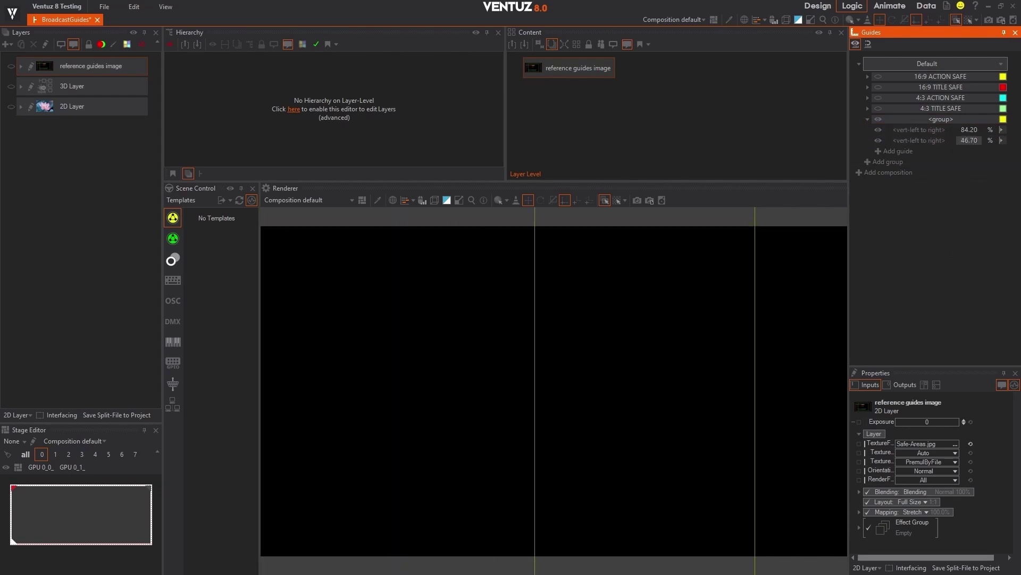
Show the flower 2D layer and resize it from its upper-left corner with 2D in-scene editing.
left_click(10, 106)
left_click(617, 200)
left_click(319, 255)
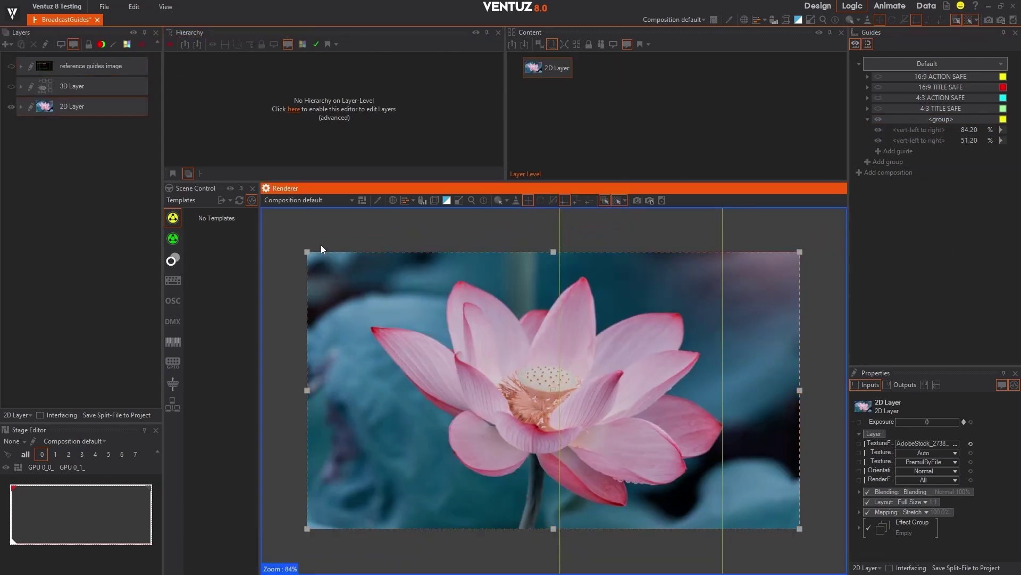
left_click_drag(307, 252, 312, 298)
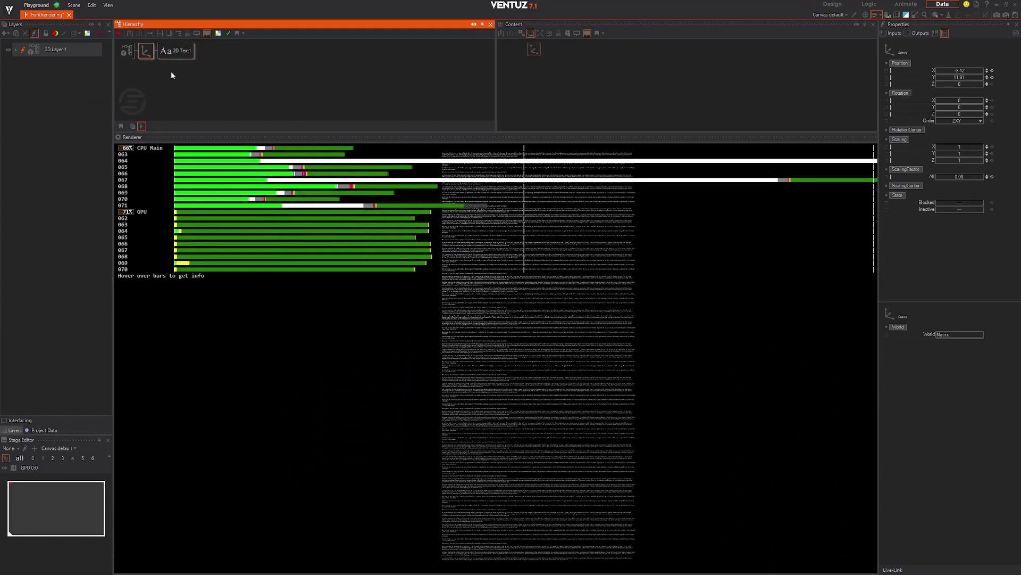
Raise the text axis's overall scaling factor to about 24.77 and shift its X position.
left_click_drag(962, 176, 992, 178)
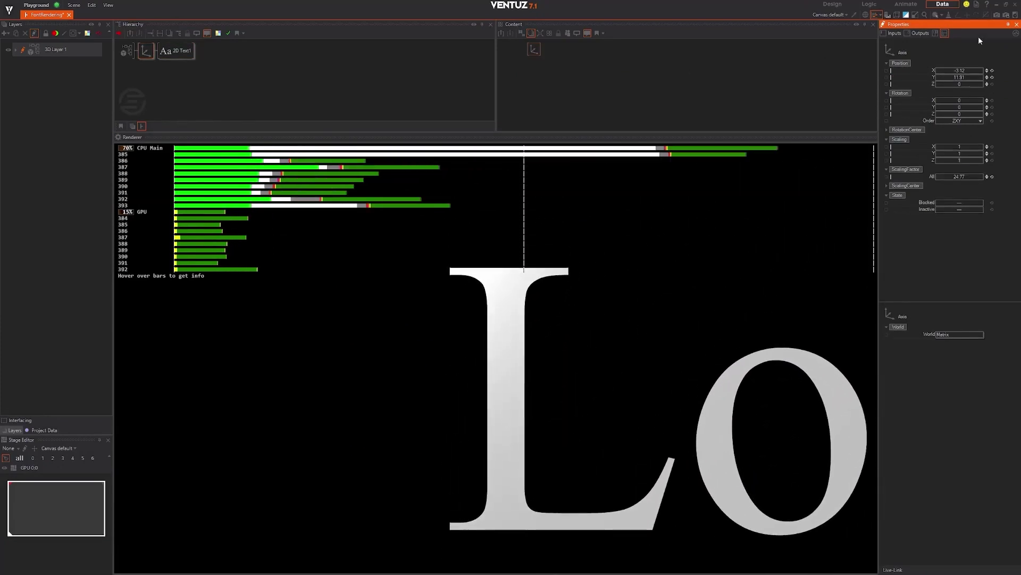
left_click_drag(964, 70, 912, 69)
left_click(176, 51)
left_click(539, 97)
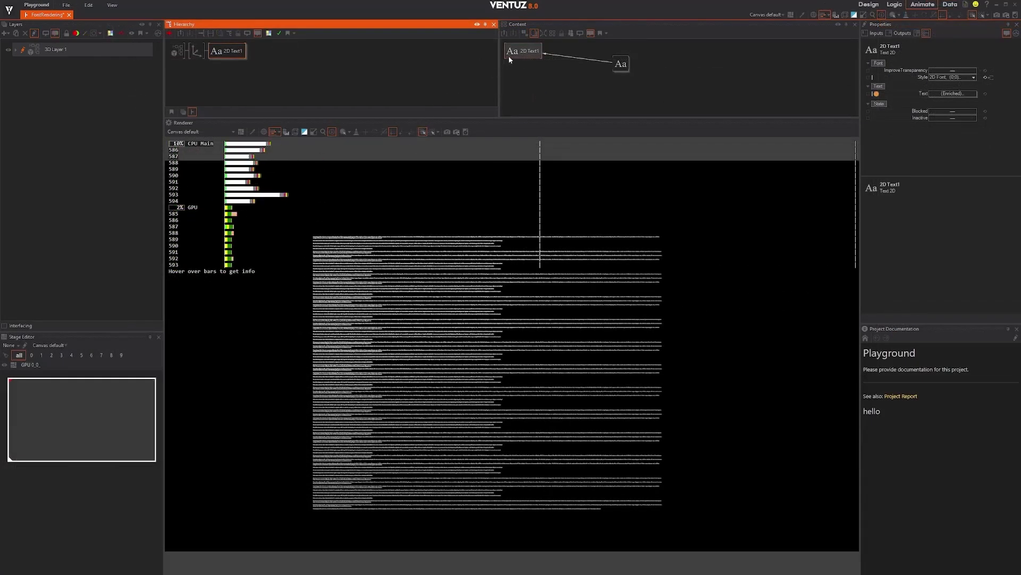
Open the font style choices of the 2D Text1 node.
left_click(516, 52)
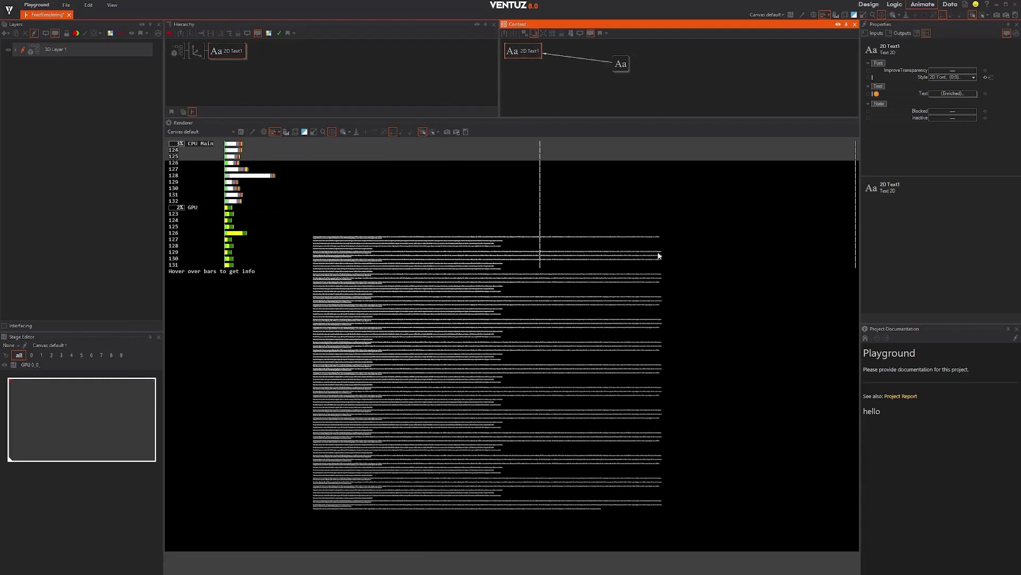
left_click(974, 78)
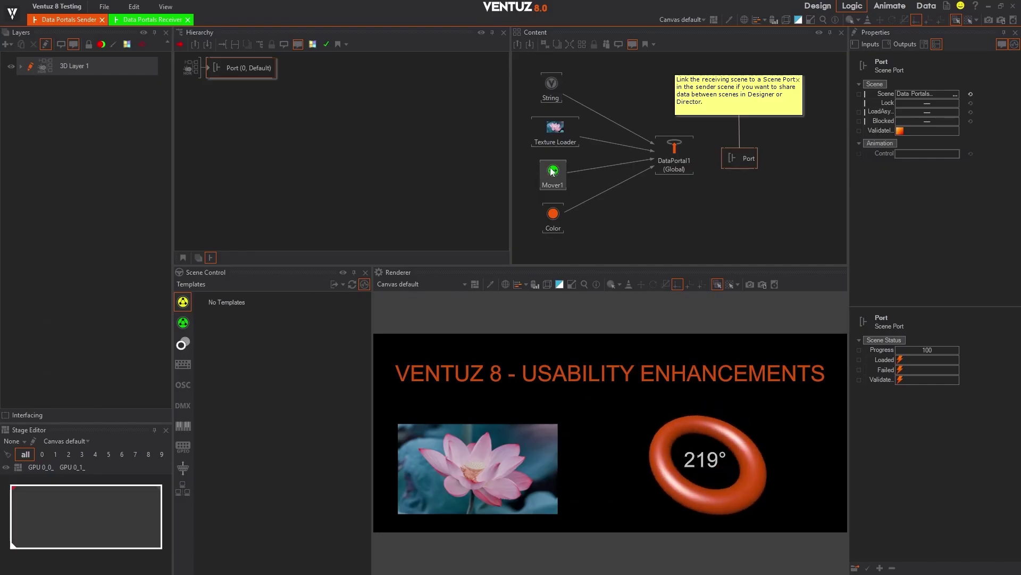
Examine the data portal sender's properties, and the linked material and DataPortal1 in the Data Portals Receiver scene.
left_click(677, 161)
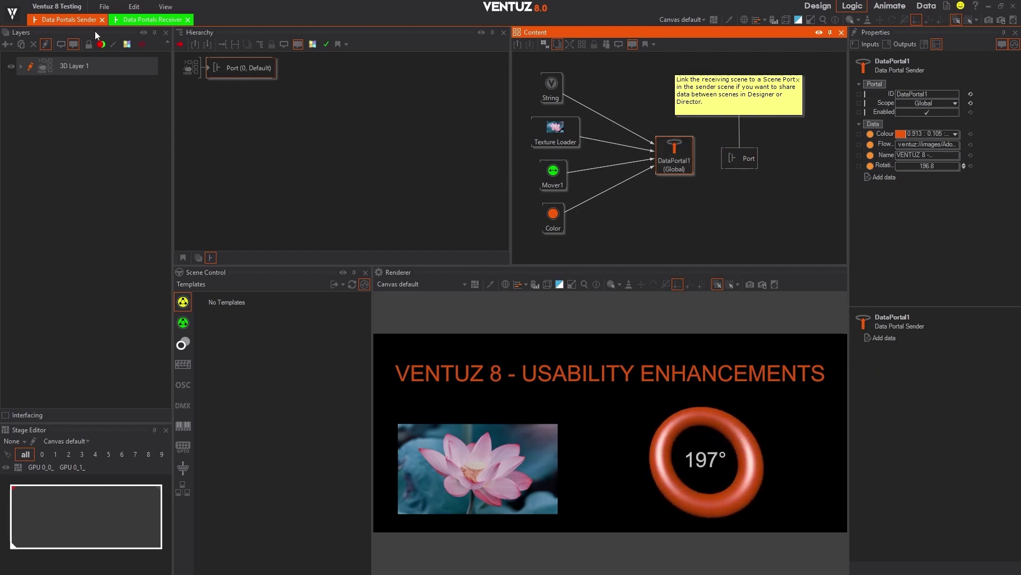
left_click(151, 22)
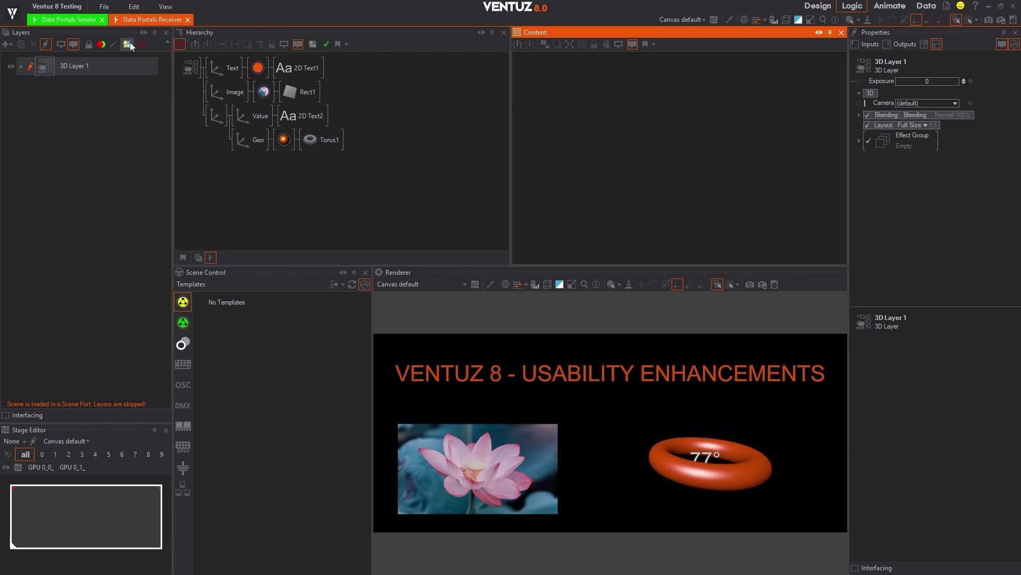
left_click(262, 69)
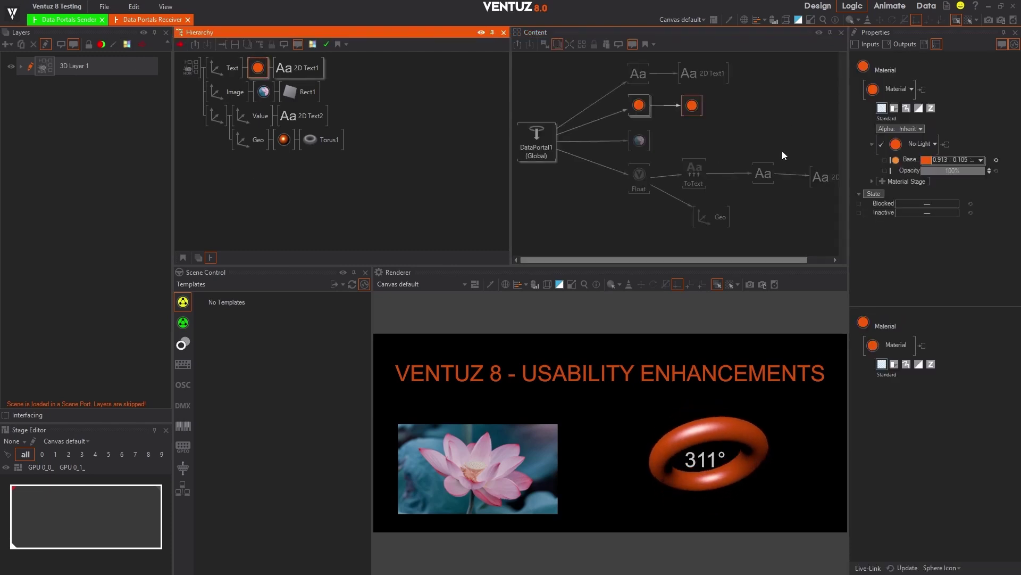
left_click(544, 163)
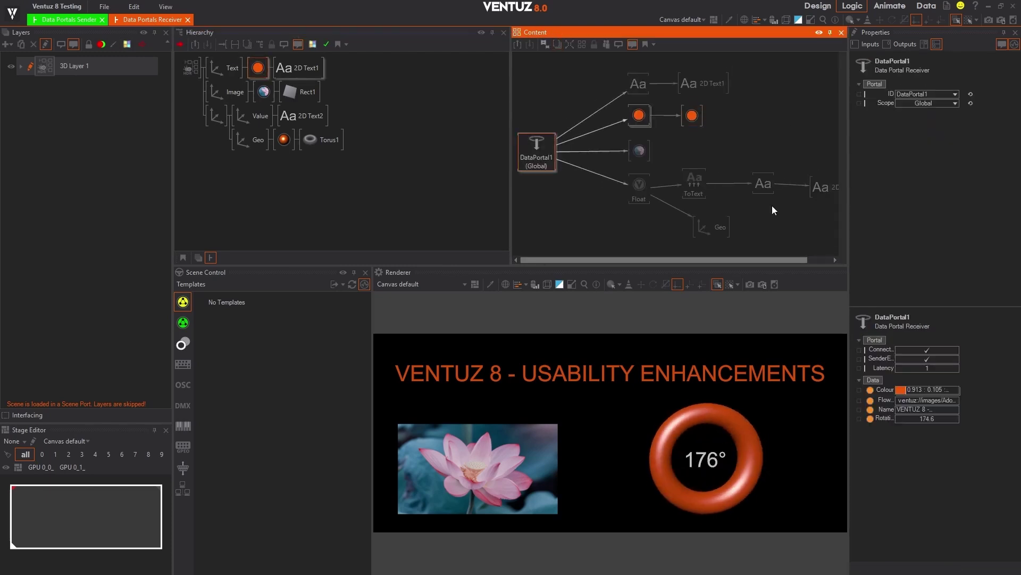
left_click_drag(896, 399, 914, 399)
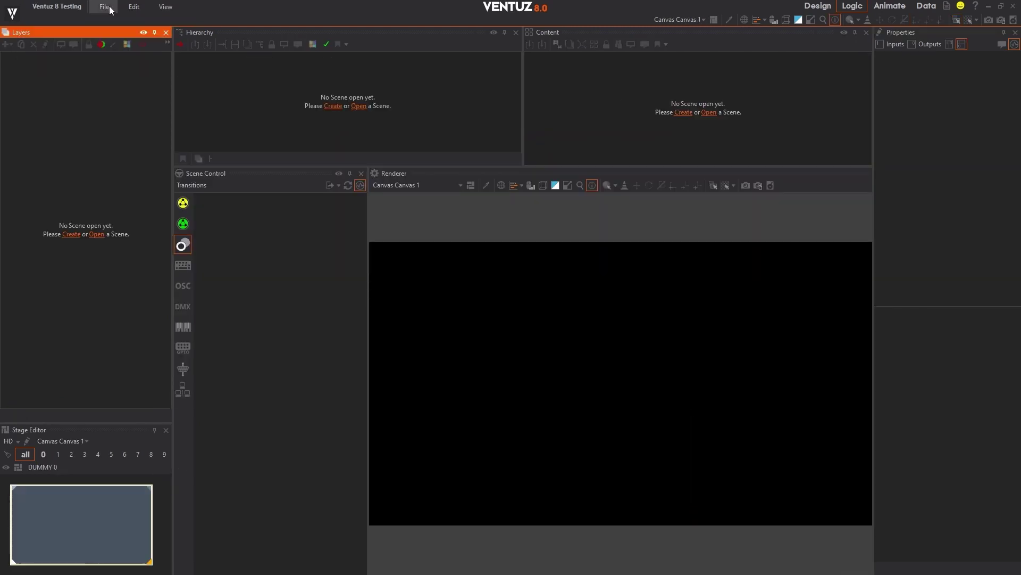
Create a new transition scene from a preset.
left_click(109, 8)
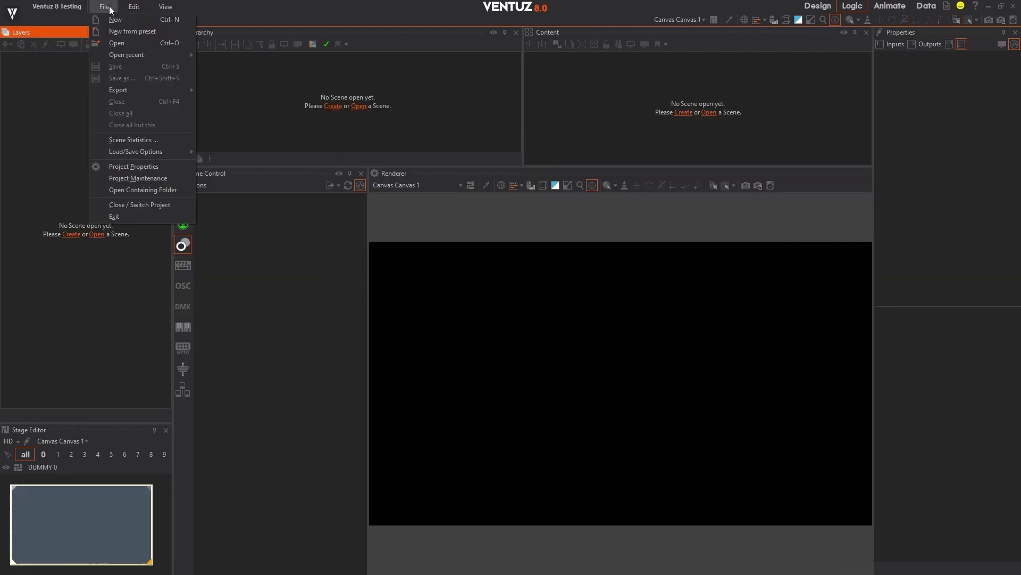
mouse_move(129, 35)
left_click(250, 56)
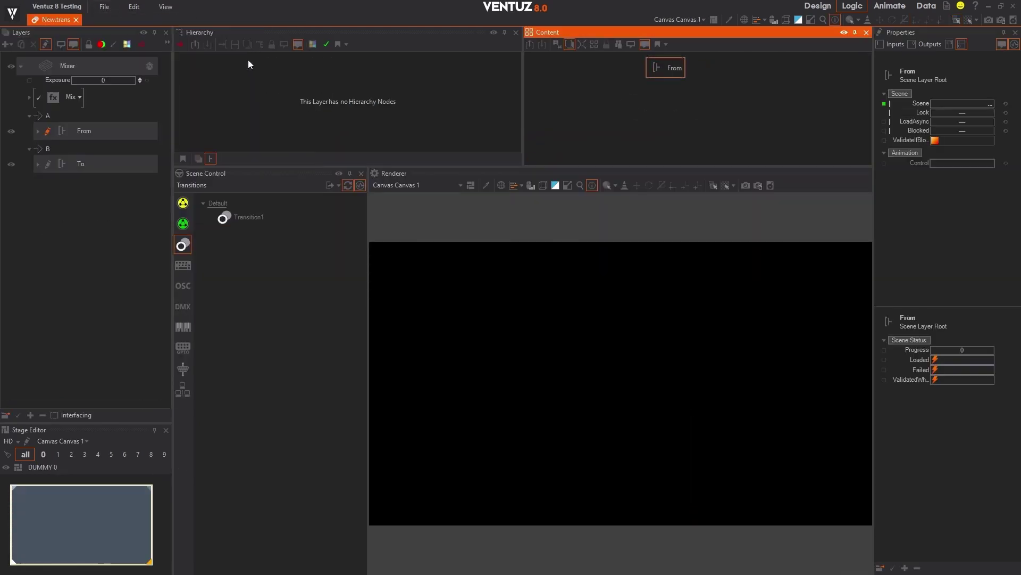
Assign the Ventuz8 scene to the From layer of the transition mixer.
left_click(65, 130)
left_click(32, 147)
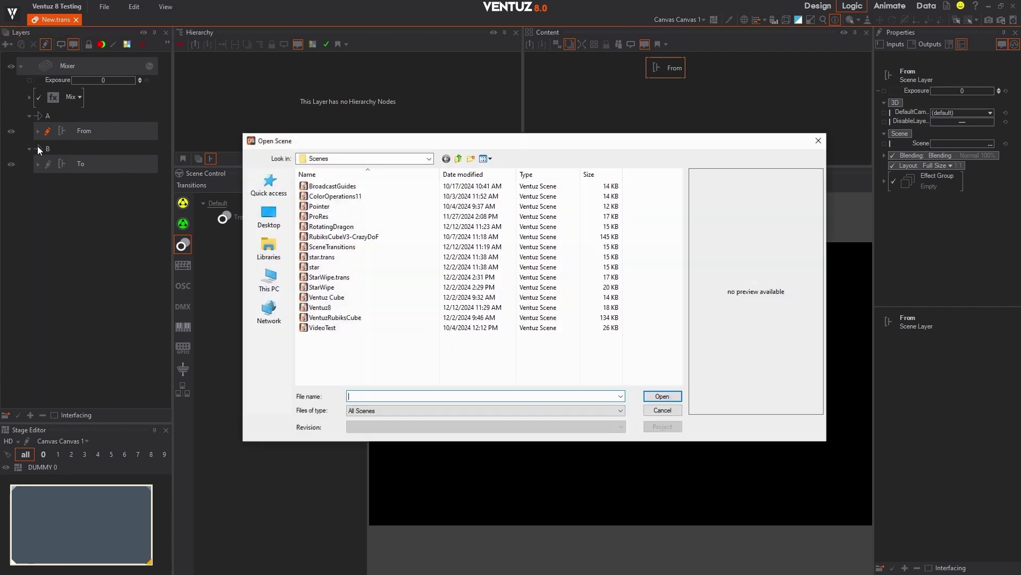
left_click(330, 306)
left_click(657, 392)
Assign the RotatingDragon scene to the To layer of the transition mixer.
left_click(62, 163)
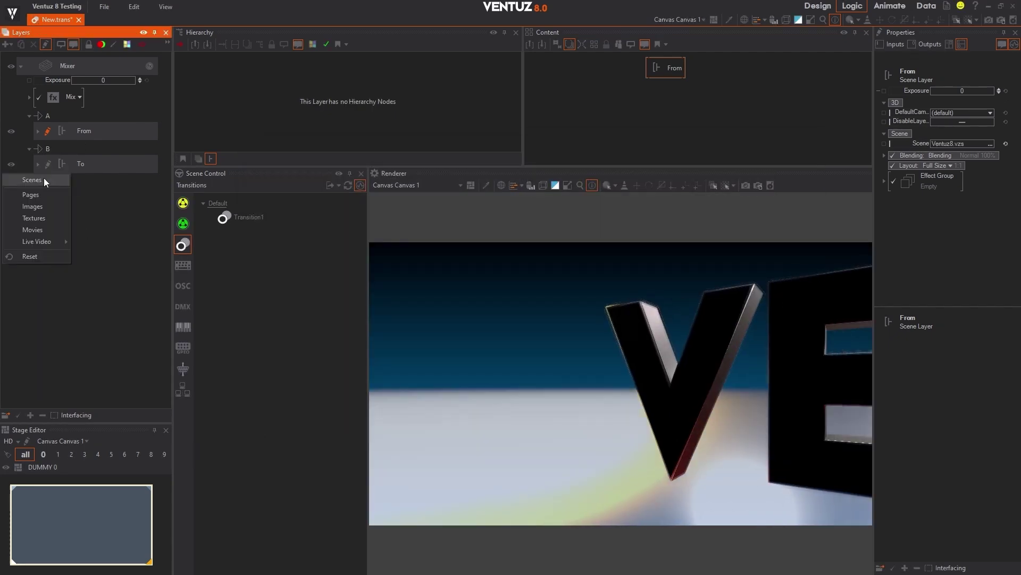
left_click(37, 180)
left_click(330, 226)
left_click(659, 394)
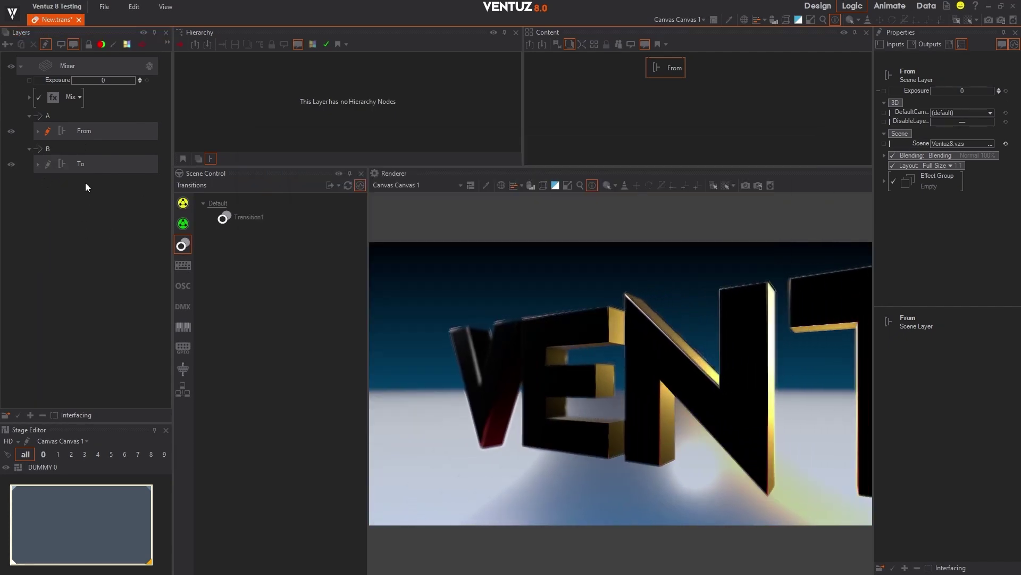
Expand the Mixer's Mix settings, scrub its progress, switch to another blend style and scrub the progress again.
left_click(29, 96)
left_click_drag(114, 113, 84, 114)
left_click(78, 98)
left_click(66, 117)
left_click(55, 131)
left_click_drag(117, 115, 87, 117)
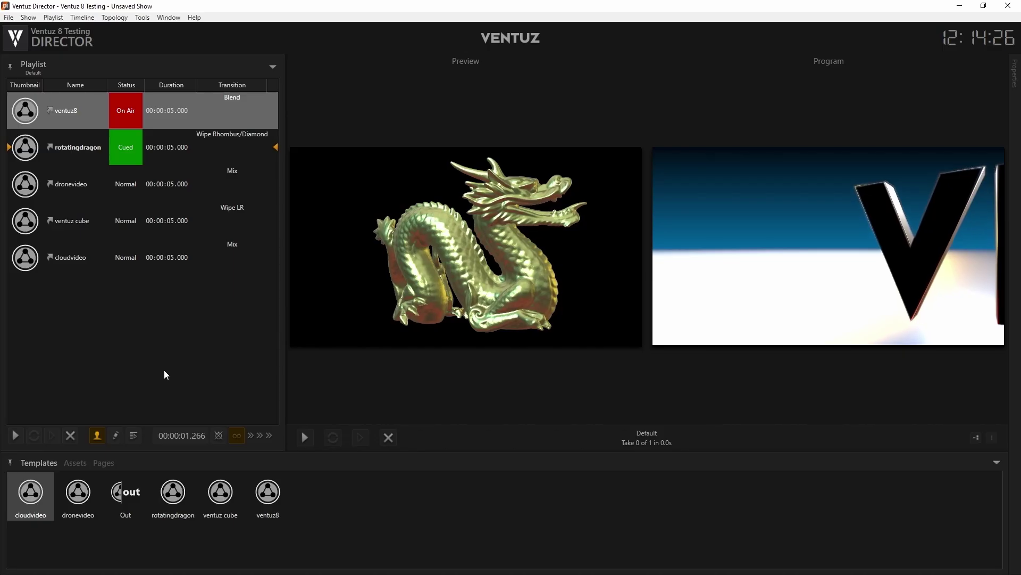
In Ventuz Director, take the rotatingdragon, dronevideo, ventuz cube and cloudvideo playlist entries on air one after another.
key("space")
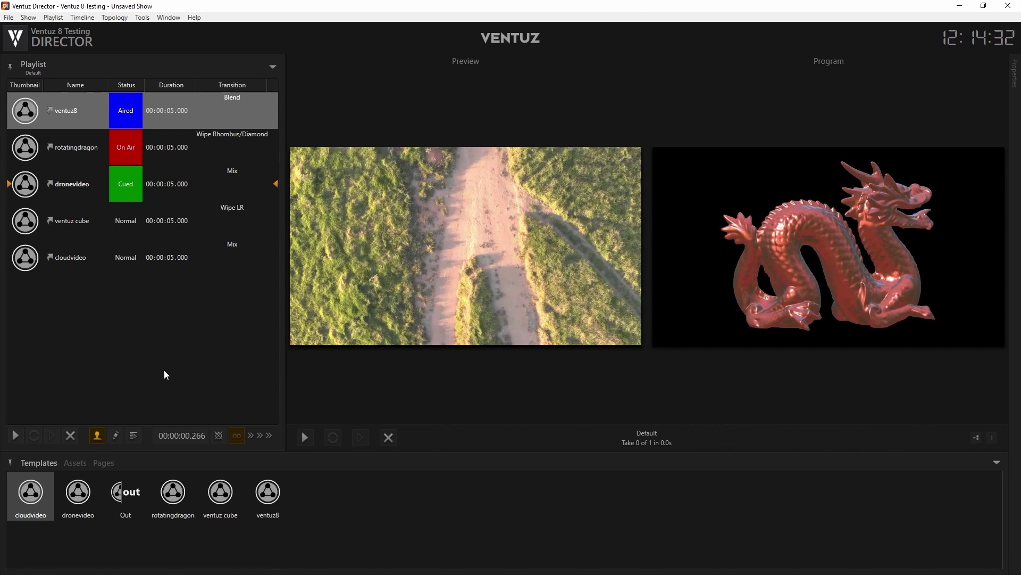
key("space")
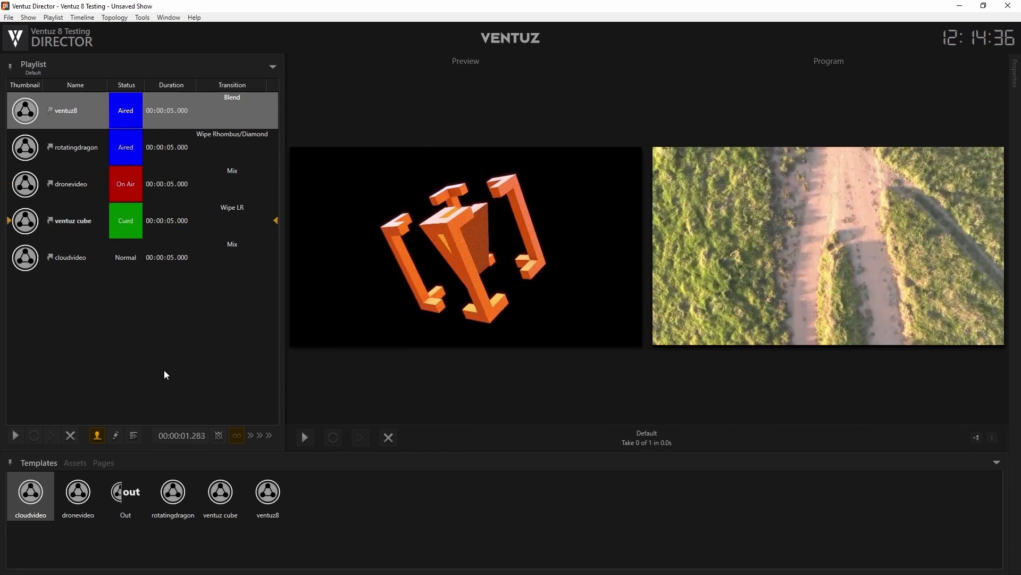
key("space")
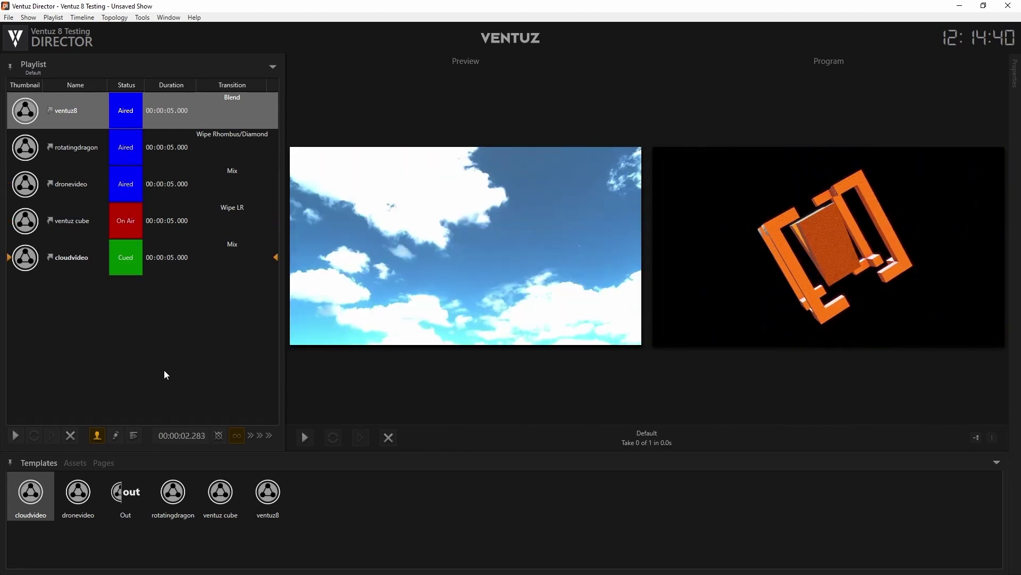
key("space")
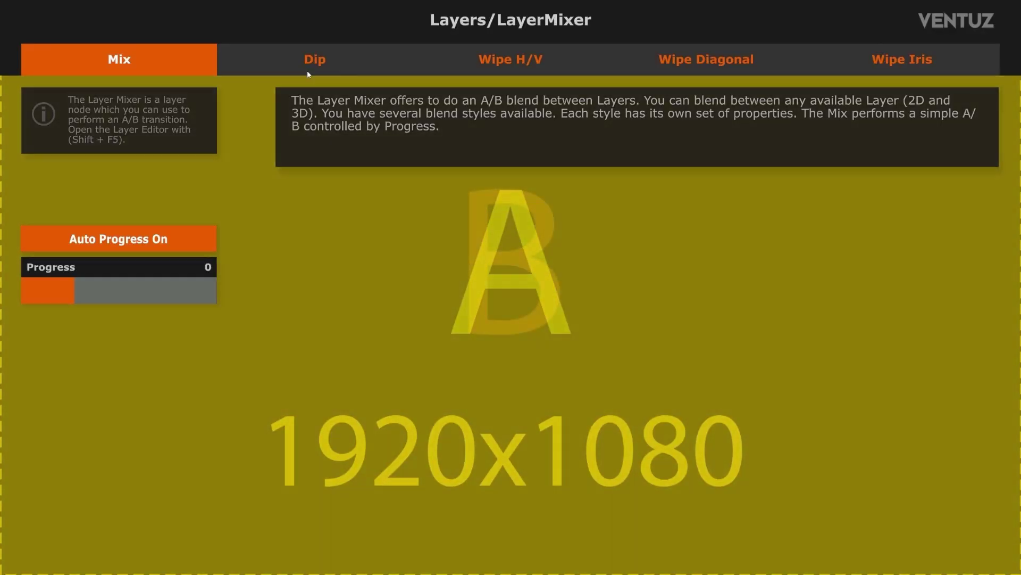
Show the Layer Mixer's Dip example and its Wipe H/V example, with the wipe direction set to Vertical.
left_click(307, 70)
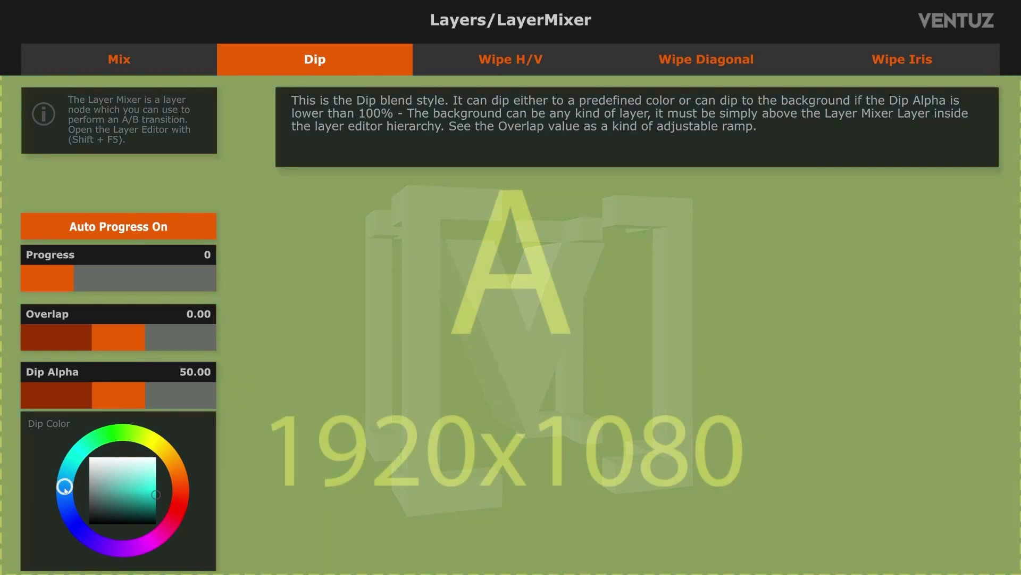
left_click(472, 73)
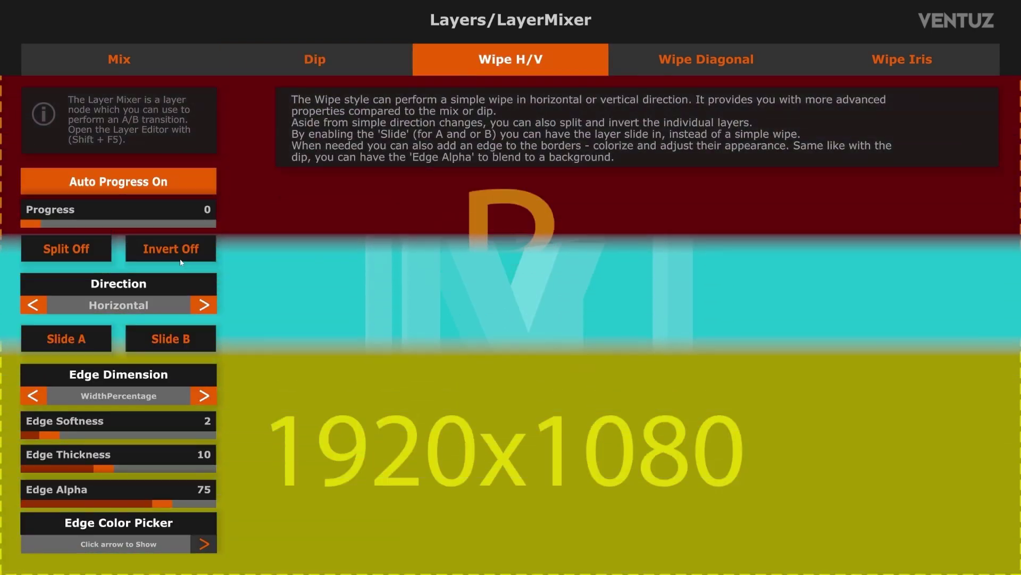
left_click(204, 305)
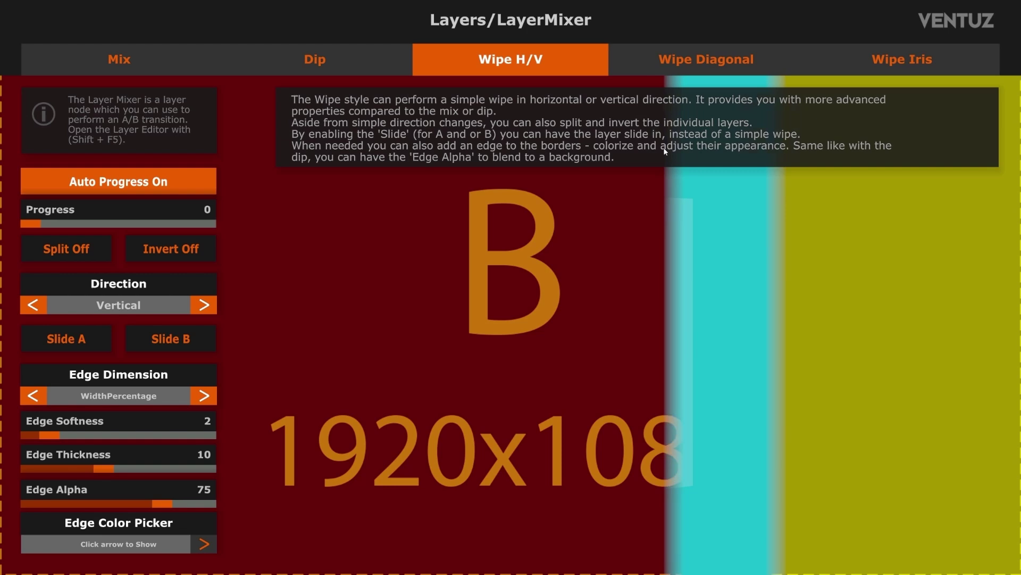
Show the Layer Mixer's Wipe Iris example, change its iris shape and toggle its inversion.
left_click(903, 59)
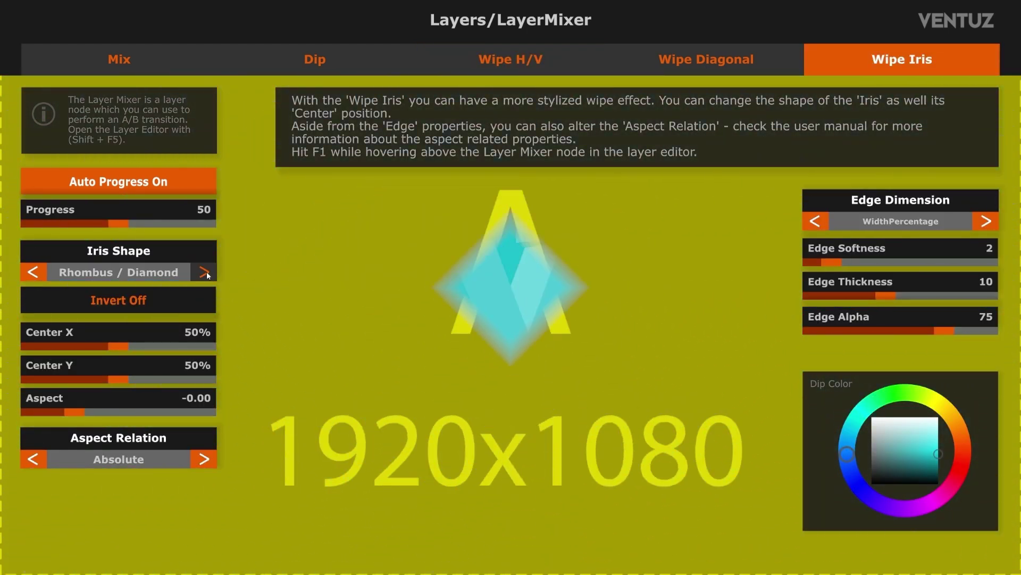
left_click(206, 272)
left_click(140, 301)
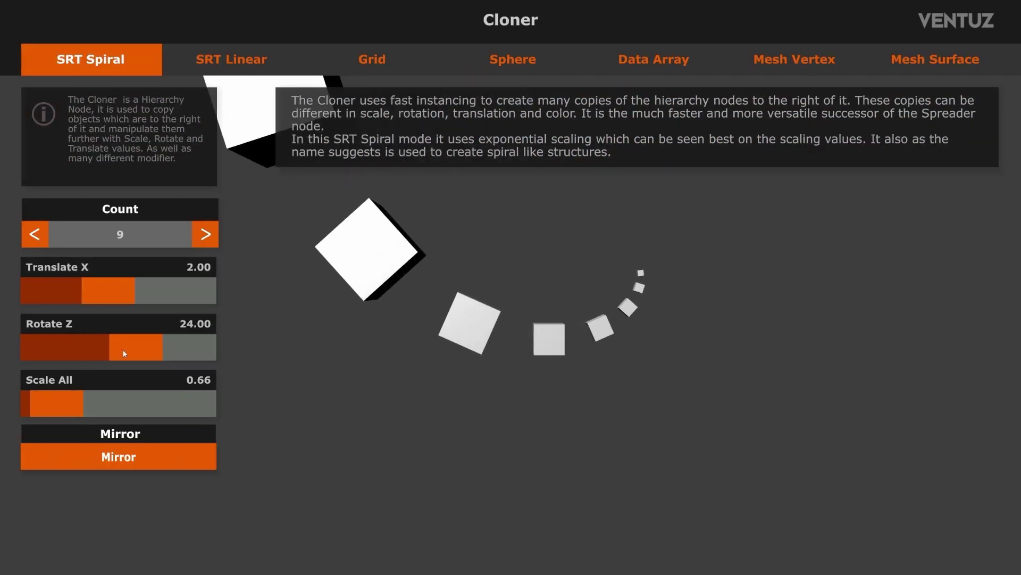
Adjust rotation and mirroring in the Cloner's SRT Spiral example, then lower the mix probability and toggle the mix mode in SRT Linear.
left_click_drag(124, 354, 131, 392)
left_click(118, 457)
left_click(232, 59)
left_click_drag(80, 549, 59, 548)
left_click(116, 494)
left_click(116, 494)
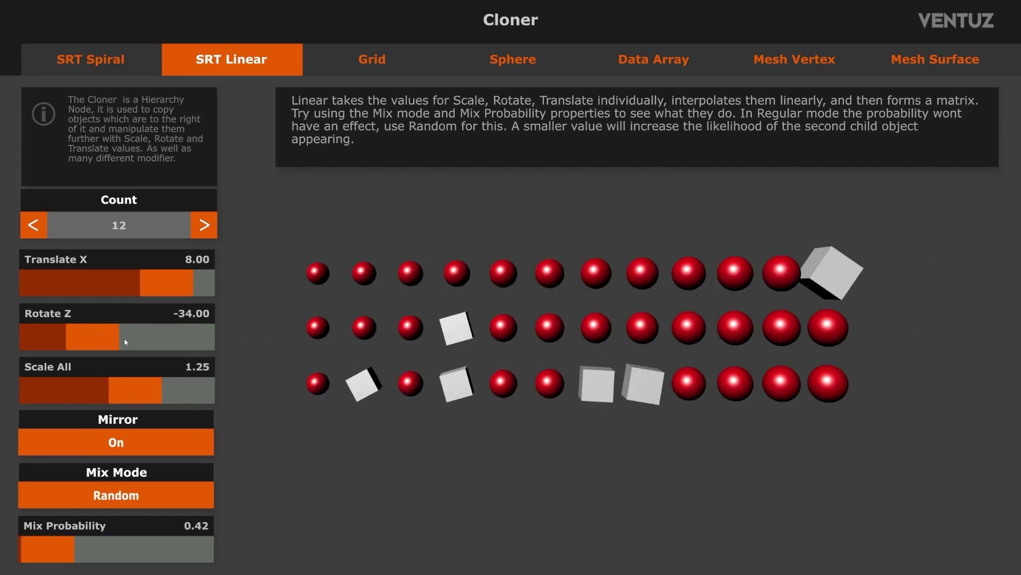
Raise the overall scale in the Cloner's Grid example and the overall distance in its Sphere example.
left_click(399, 58)
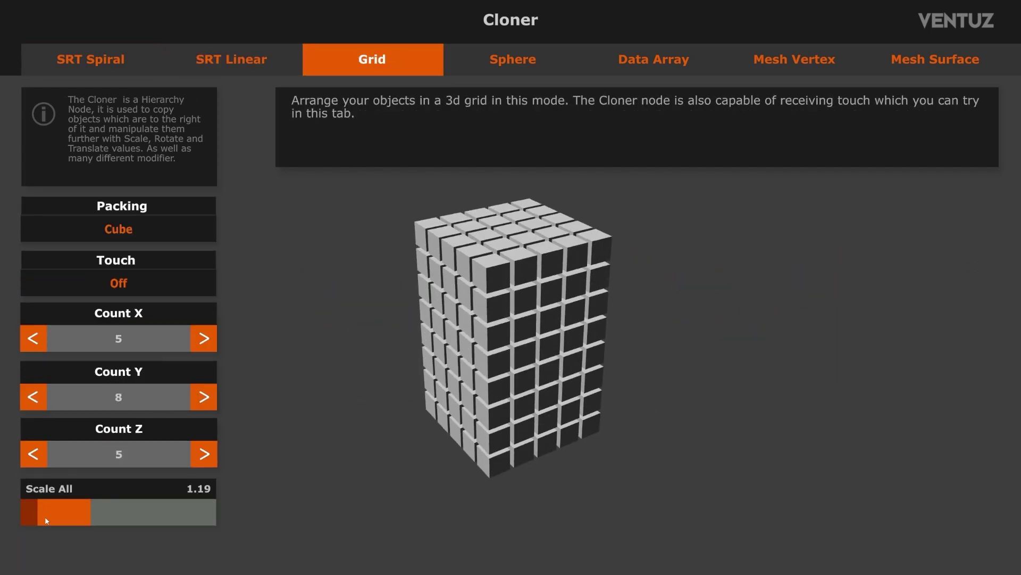
left_click_drag(46, 520, 141, 508)
left_click(525, 57)
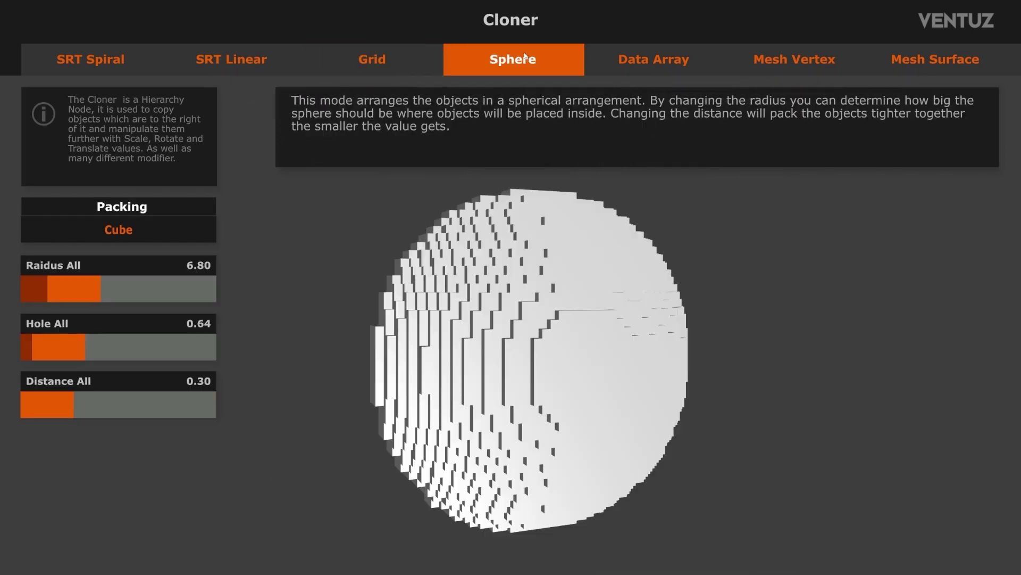
left_click_drag(70, 396, 105, 401)
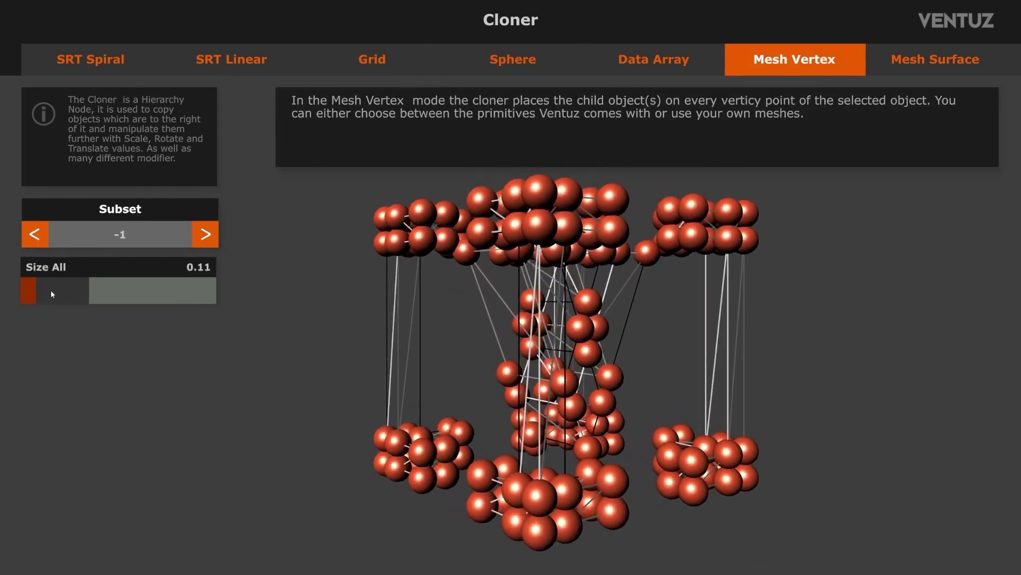
Reduce the size and change the subset in the Cloner's Mesh Vertex example, and adjust count and minimum distance in Mesh Surface.
left_click_drag(52, 293, 42, 293)
left_click(205, 234)
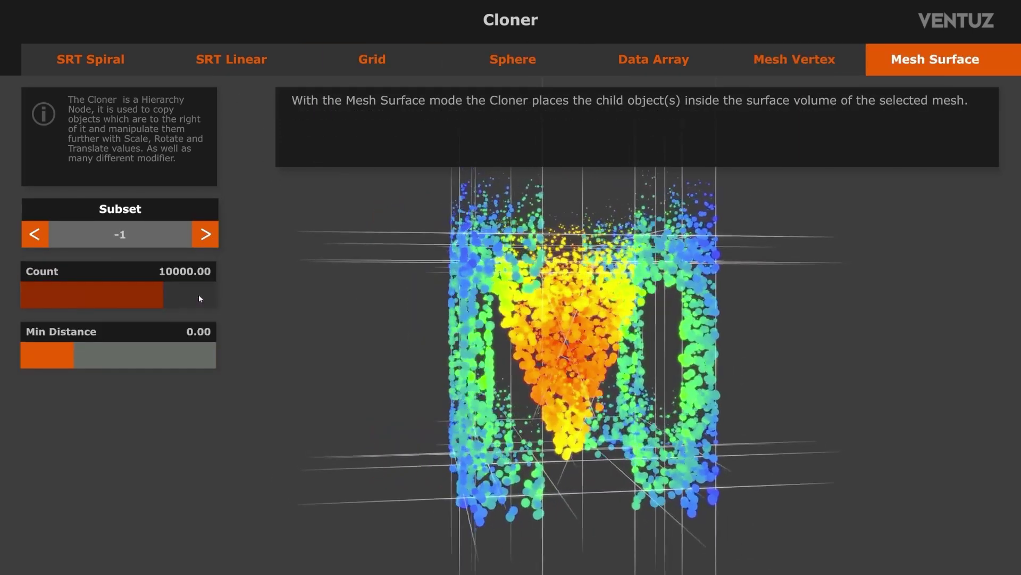
left_click_drag(199, 295, 160, 291)
left_click_drag(51, 361, 113, 343)
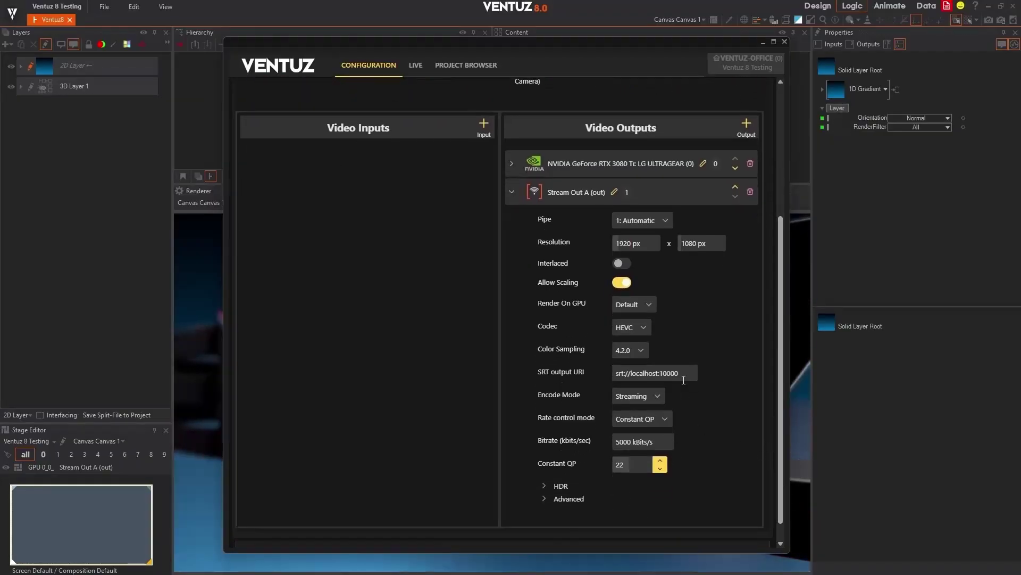
Check the encode mode choices of the Stream Out A output, keep Streaming and minimise the configuration window.
left_click(657, 395)
left_click(639, 407)
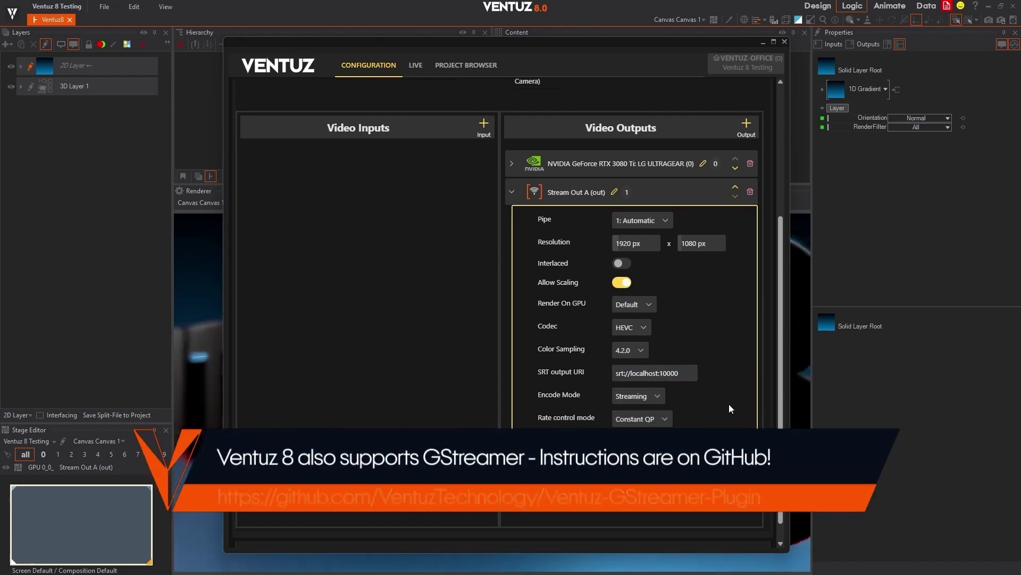
left_click(764, 44)
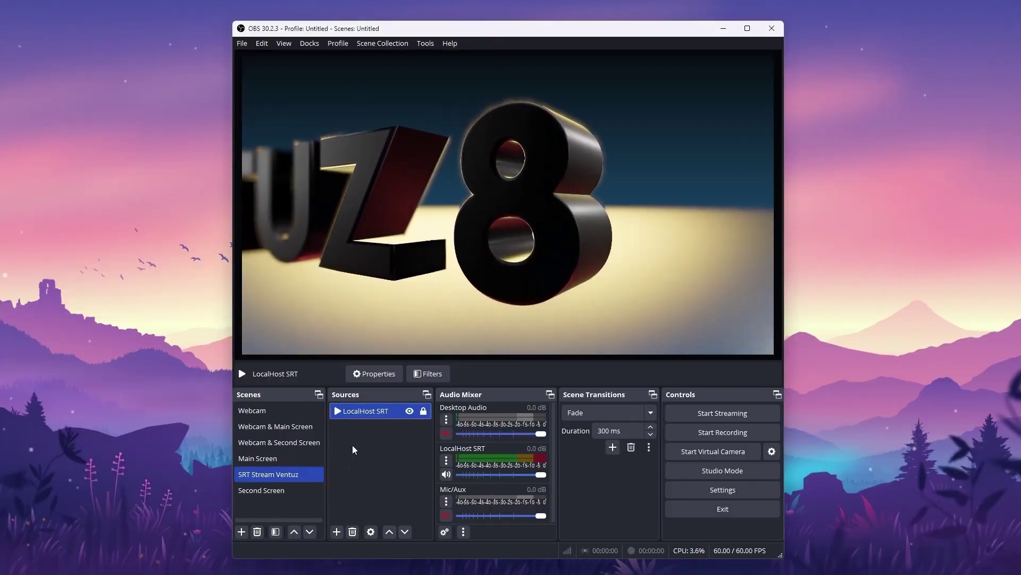
In OBS, review the input address, input format and playback options of the LocalHost SRT source and close its properties.
left_click(374, 418)
right_click(372, 415)
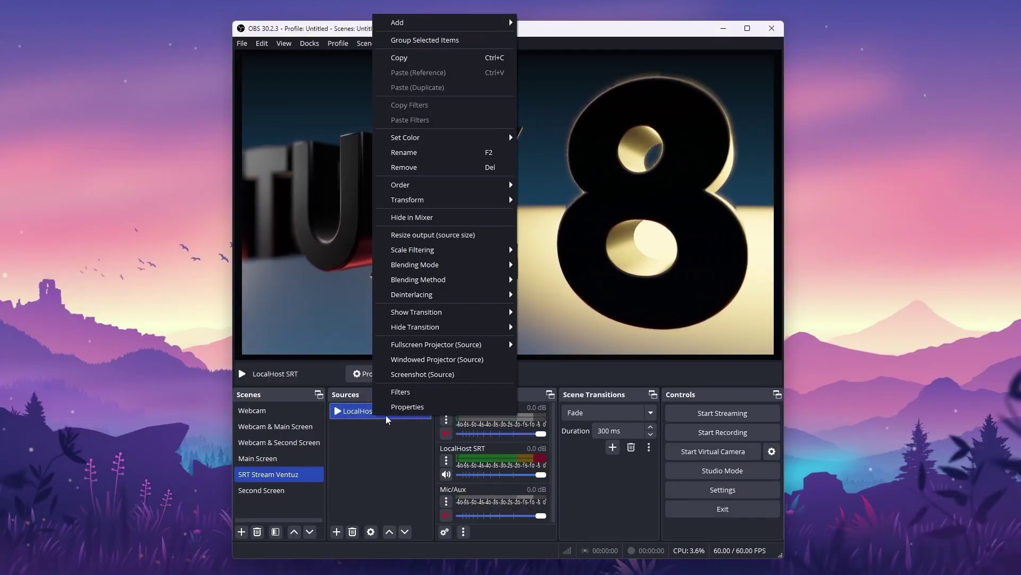
left_click(386, 407)
triple_click(546, 344)
left_click(467, 367)
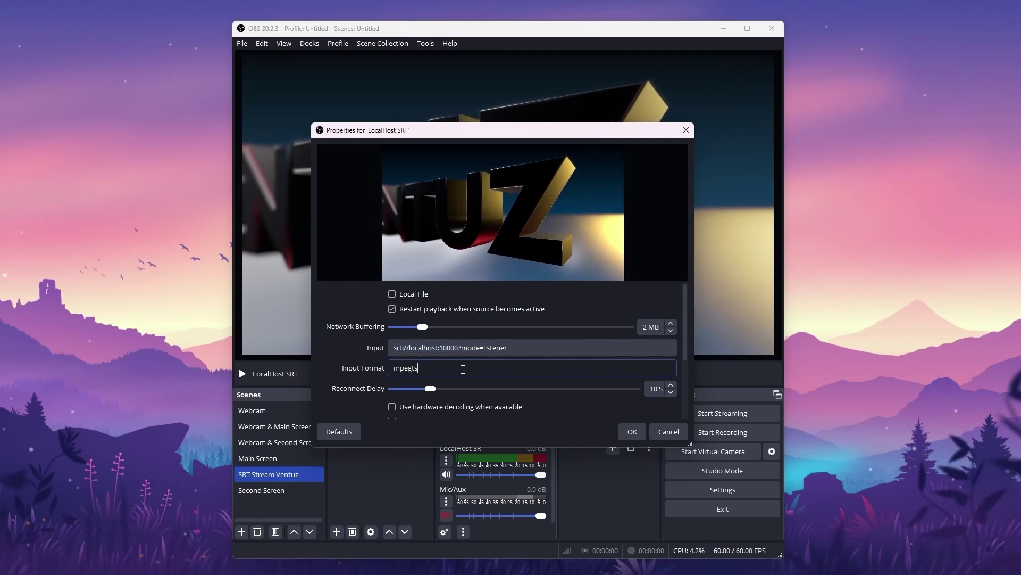
scroll(612, 404, "down", 3)
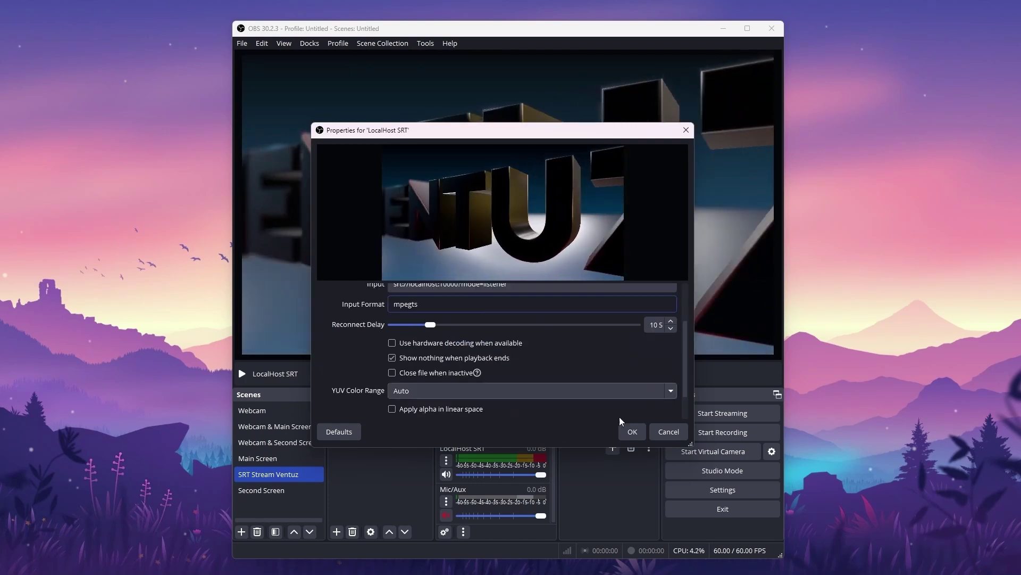
left_click(632, 431)
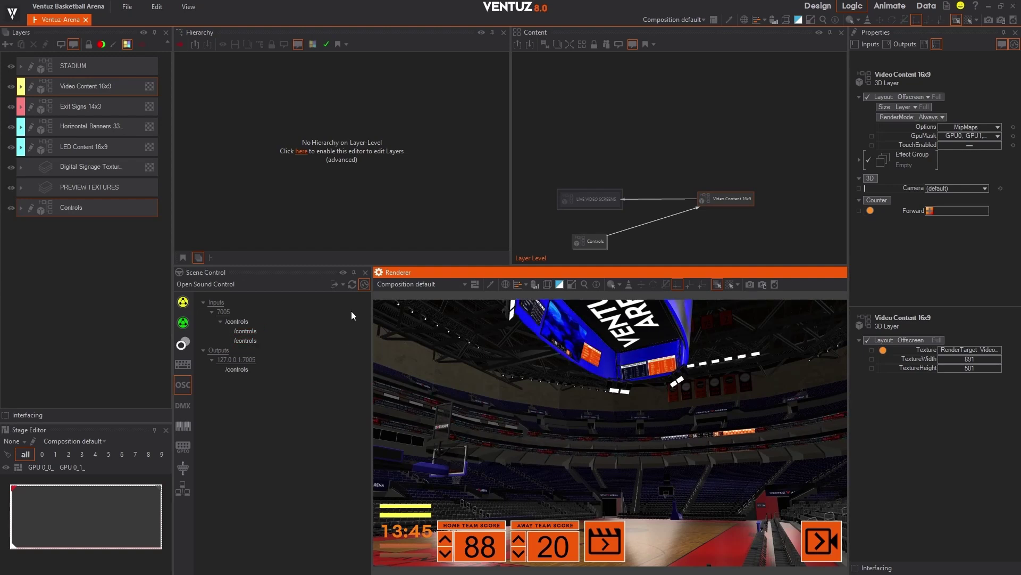
Export the Ventuz-Arena scene's Open Sound Control documentation as a web page and look through its port tables.
left_click(333, 284)
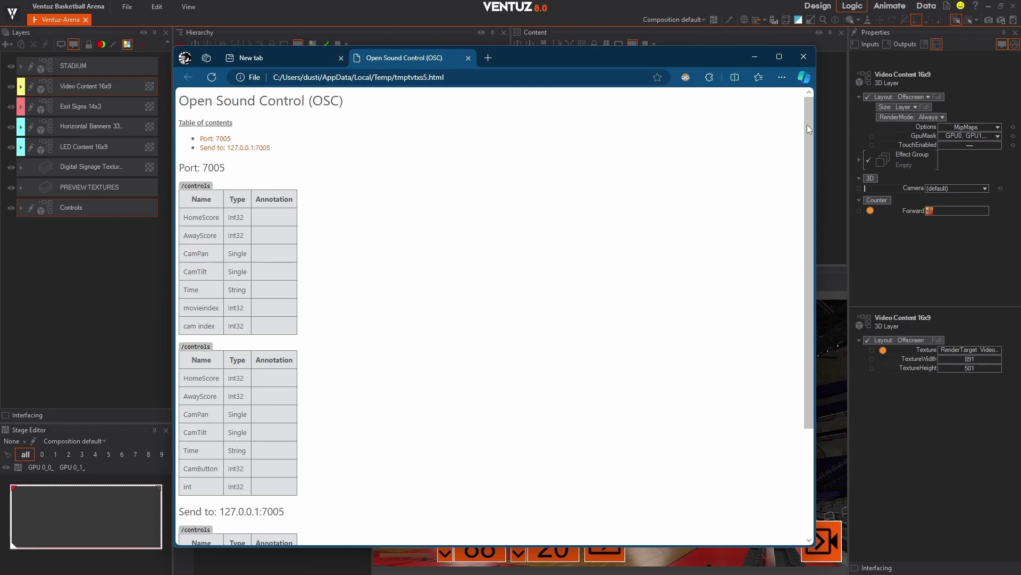
left_click_drag(807, 125, 795, 242)
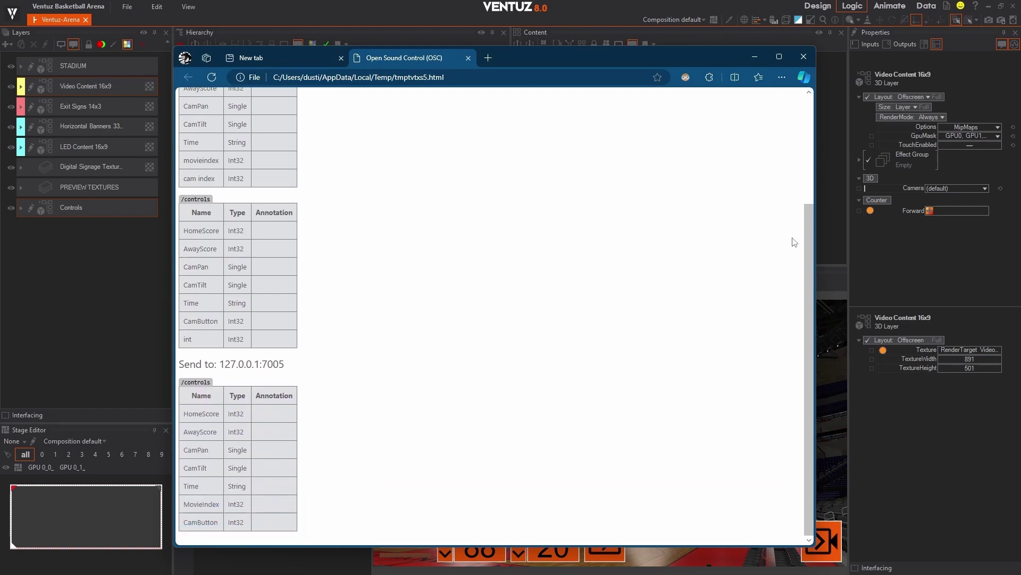